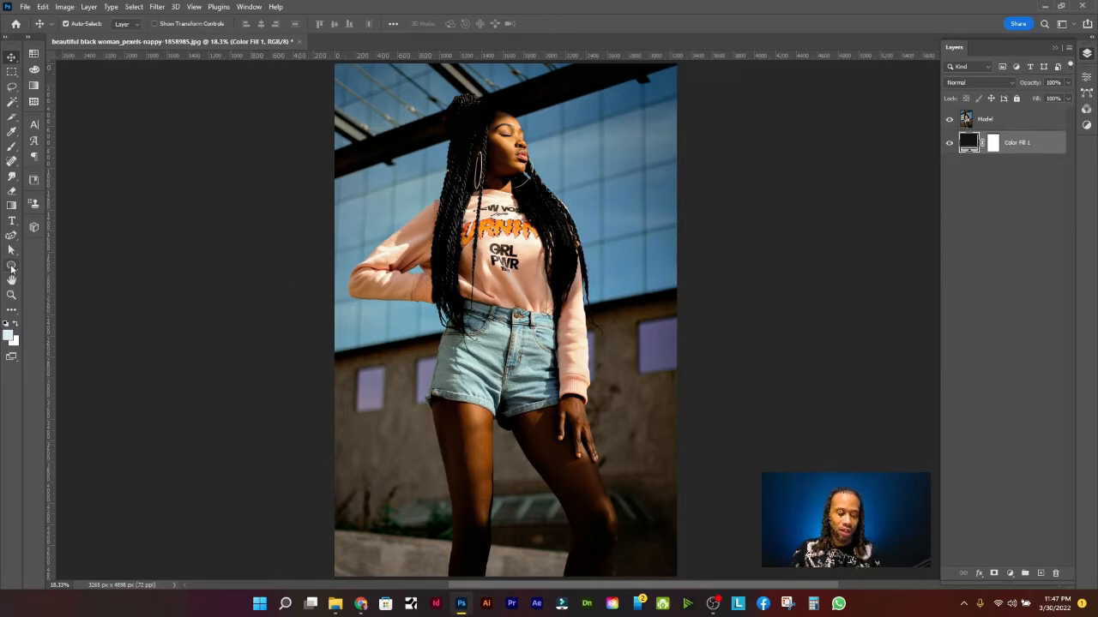
Draw a circle about 1058 px in diameter around the model's head, directly above the Color Fill 1 layer
{"action": "left_click", "coordinate": [11, 269]}
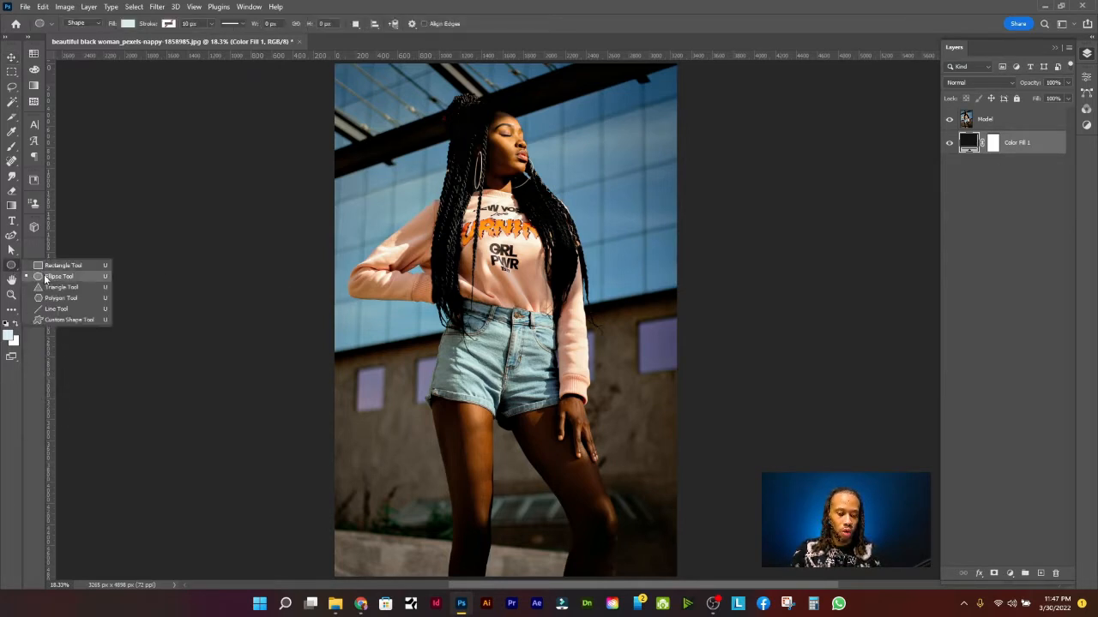
{"action": "left_click", "coordinate": [46, 277]}
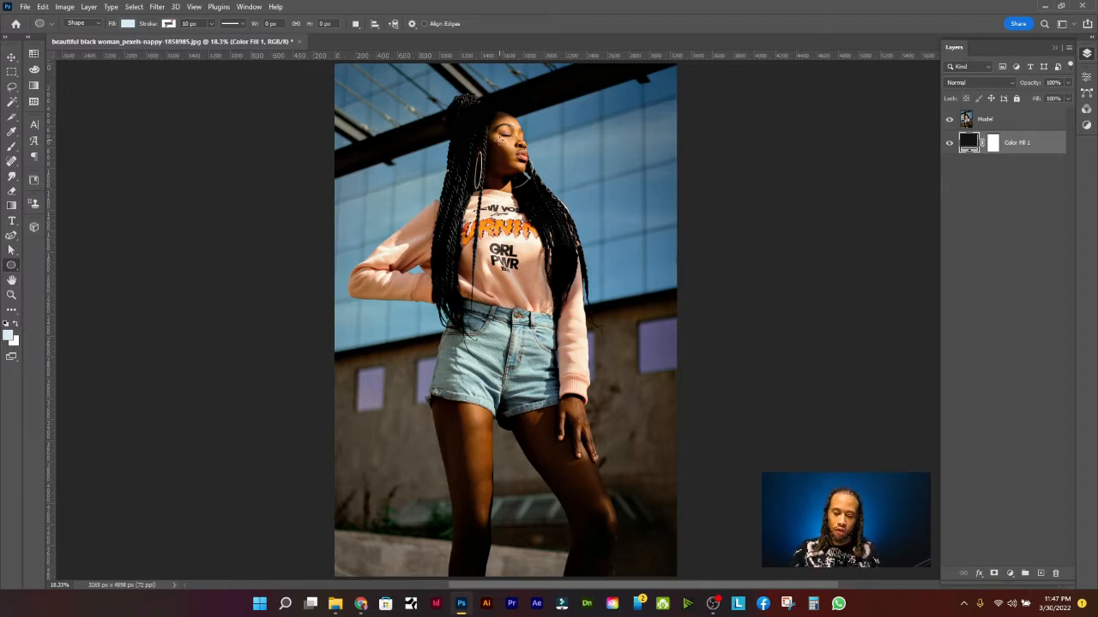
{"action": "left_click_drag", "start_coordinate": [497, 138], "coordinate": [555, 194]}
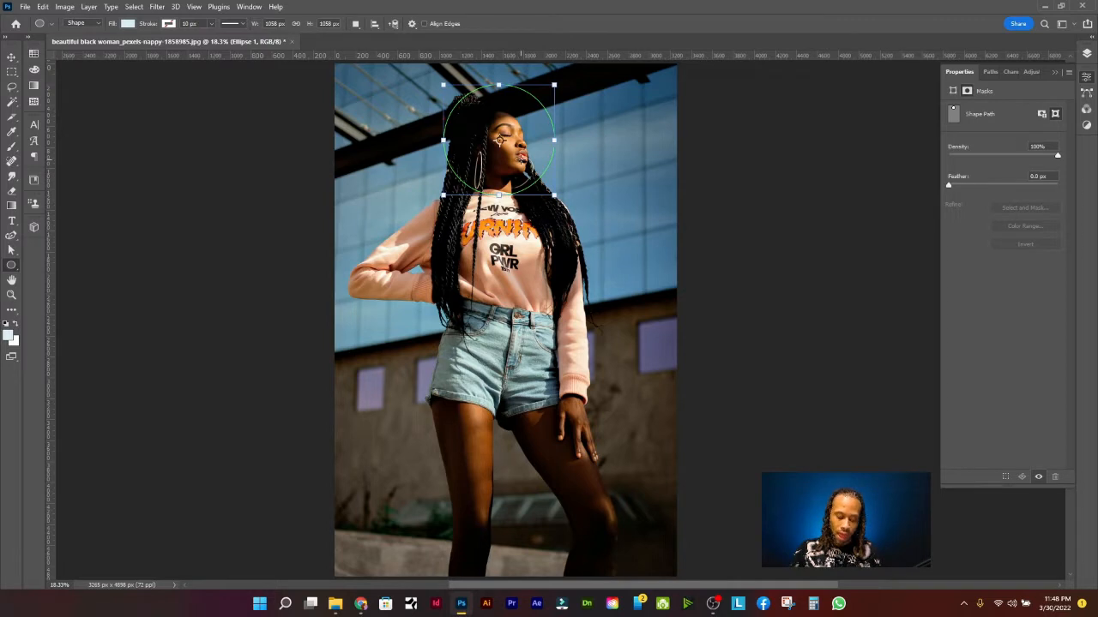
{"action": "key", "text": "v"}
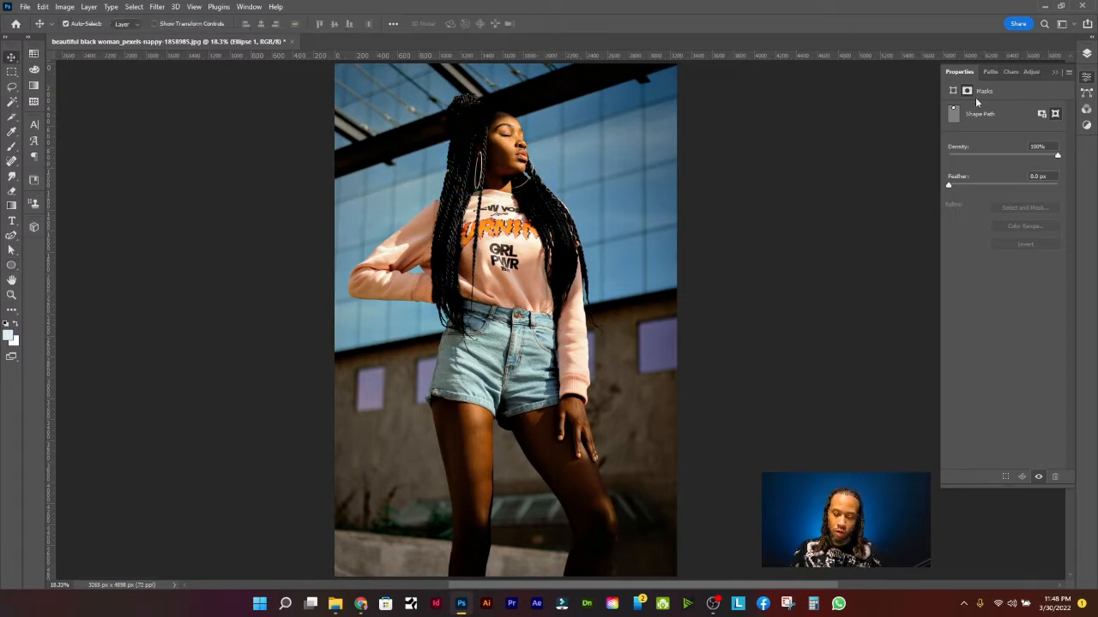
{"action": "left_click", "coordinate": [1087, 54]}
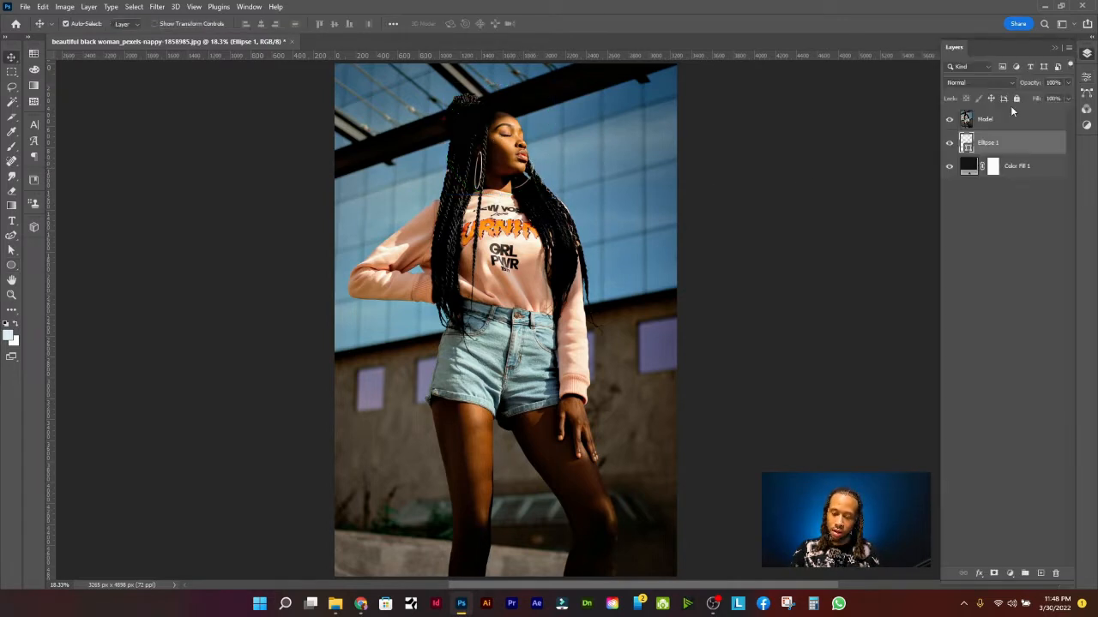
Shift the circle slightly left over the model's head, keeping Ellipse 1 below the Model layer, and clip Model to Ellipse 1
{"action": "left_click", "coordinate": [949, 119]}
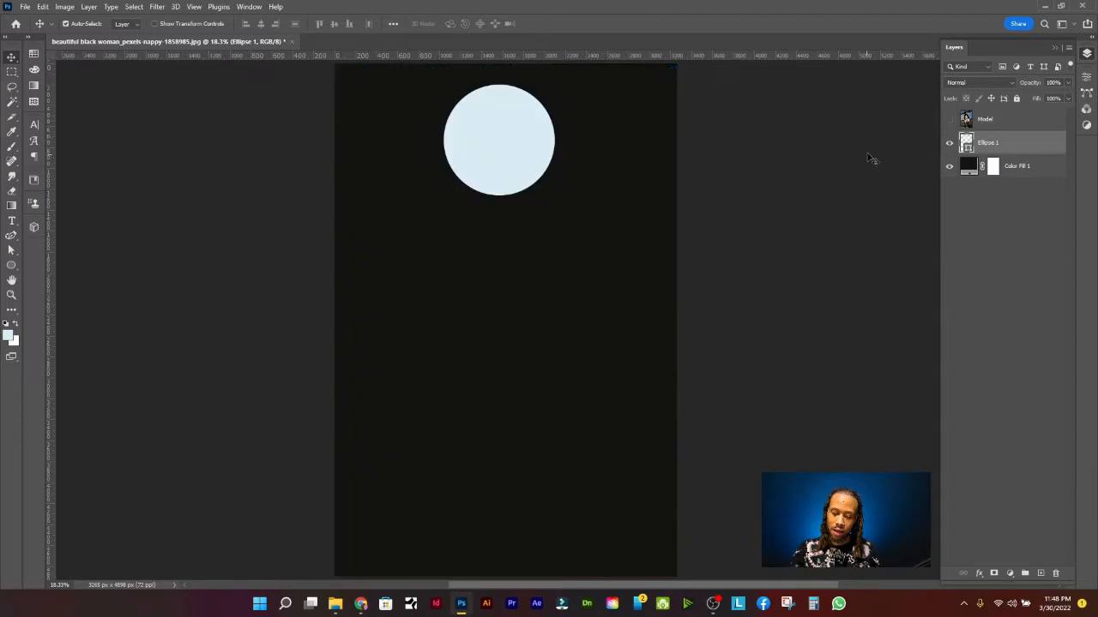
{"action": "left_click", "coordinate": [950, 119]}
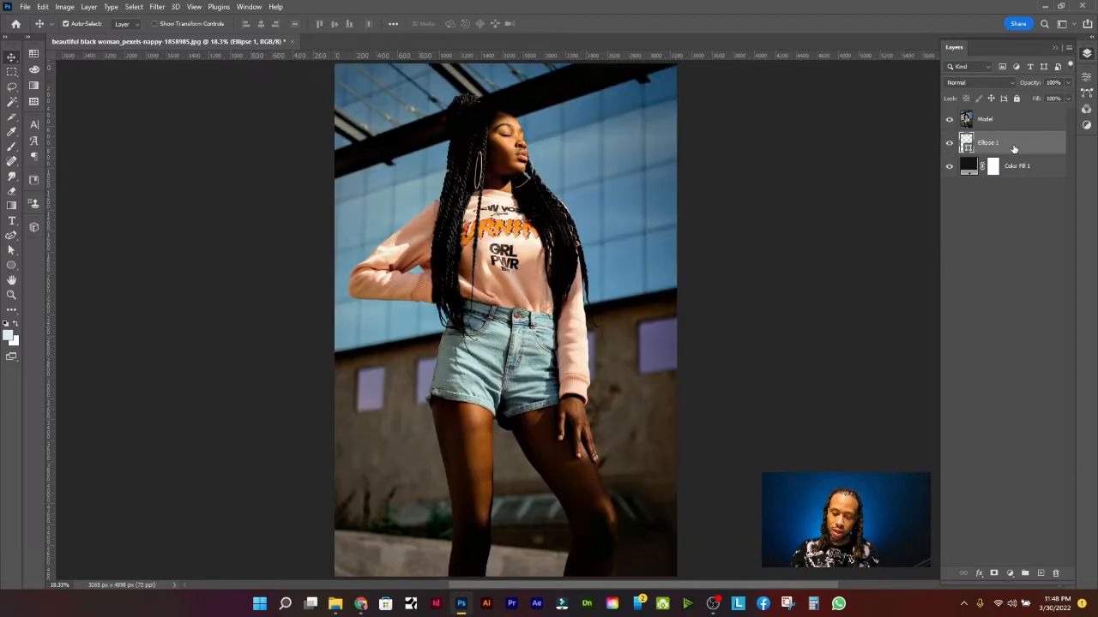
{"action": "left_click_drag", "start_coordinate": [1016, 143], "coordinate": [1013, 117]}
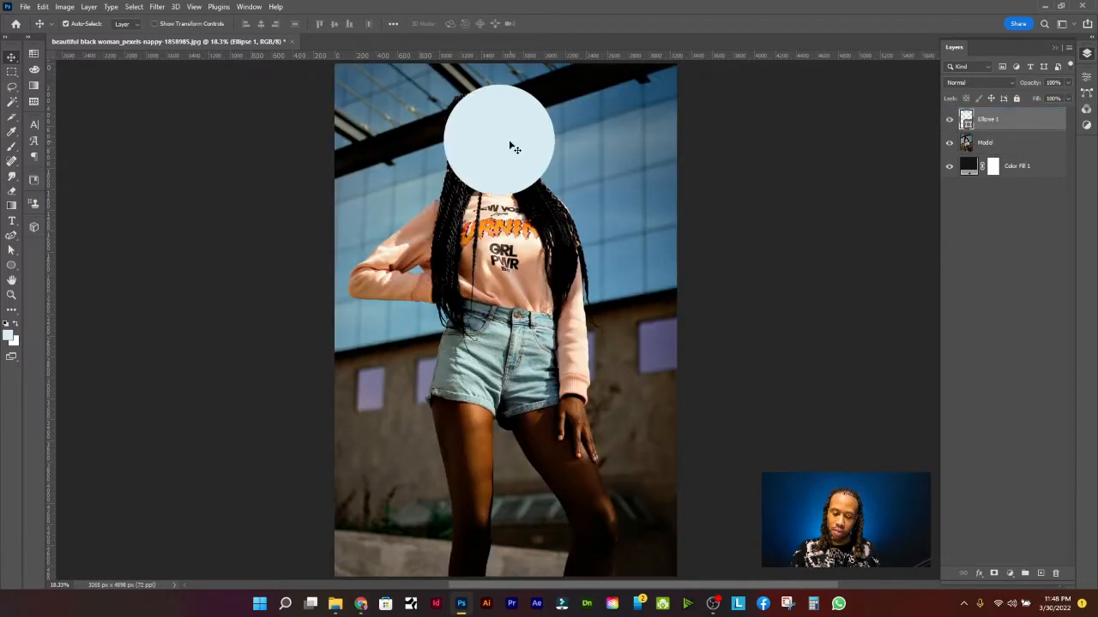
{"action": "left_click_drag", "start_coordinate": [509, 148], "coordinate": [500, 147]}
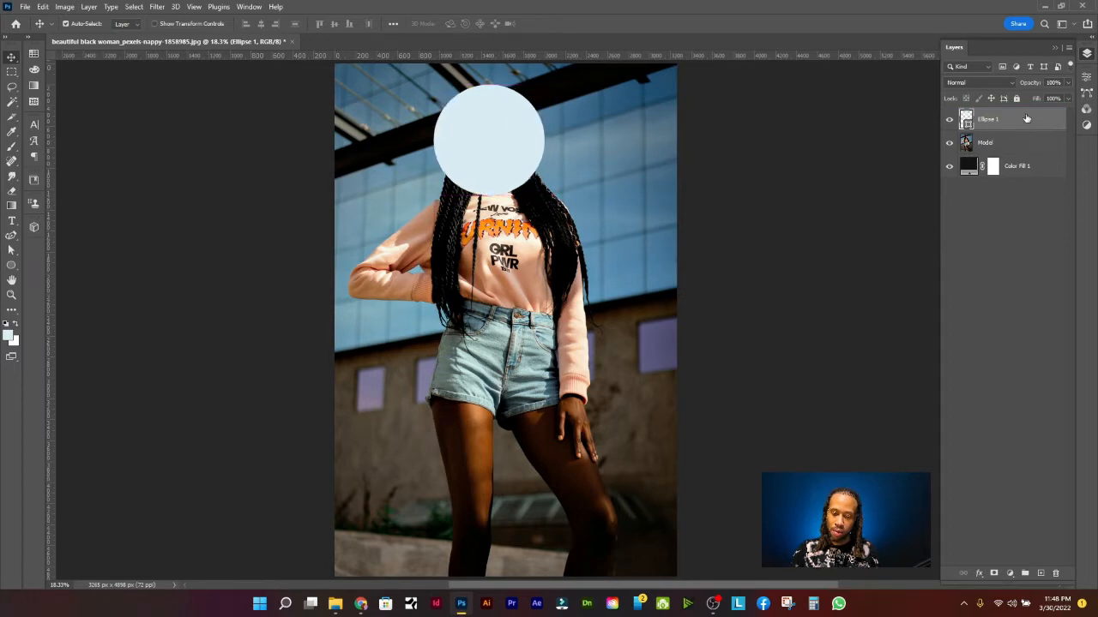
{"action": "left_click_drag", "start_coordinate": [1027, 118], "coordinate": [1020, 149]}
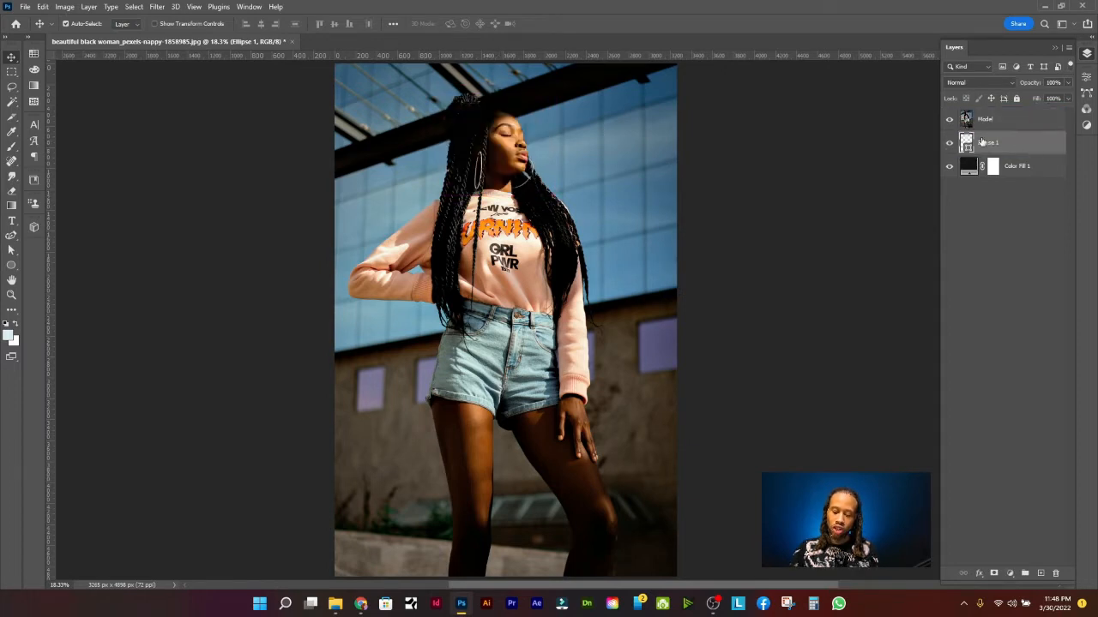
{"action": "left_click", "coordinate": [1017, 125]}
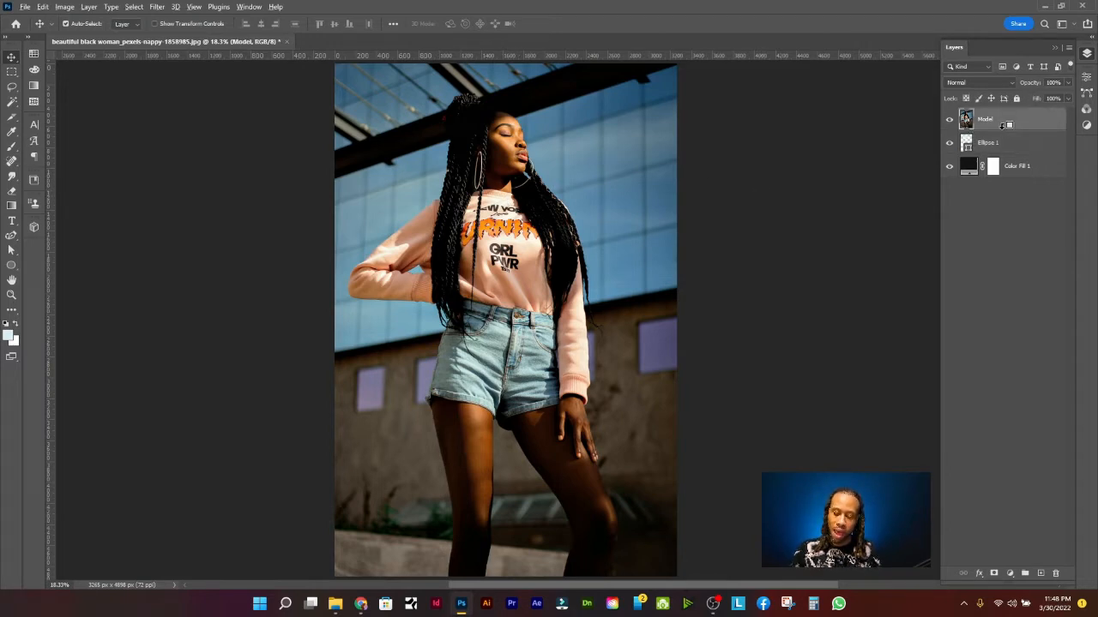
{"action": "left_click", "coordinate": [1004, 125], "text": "alt"}
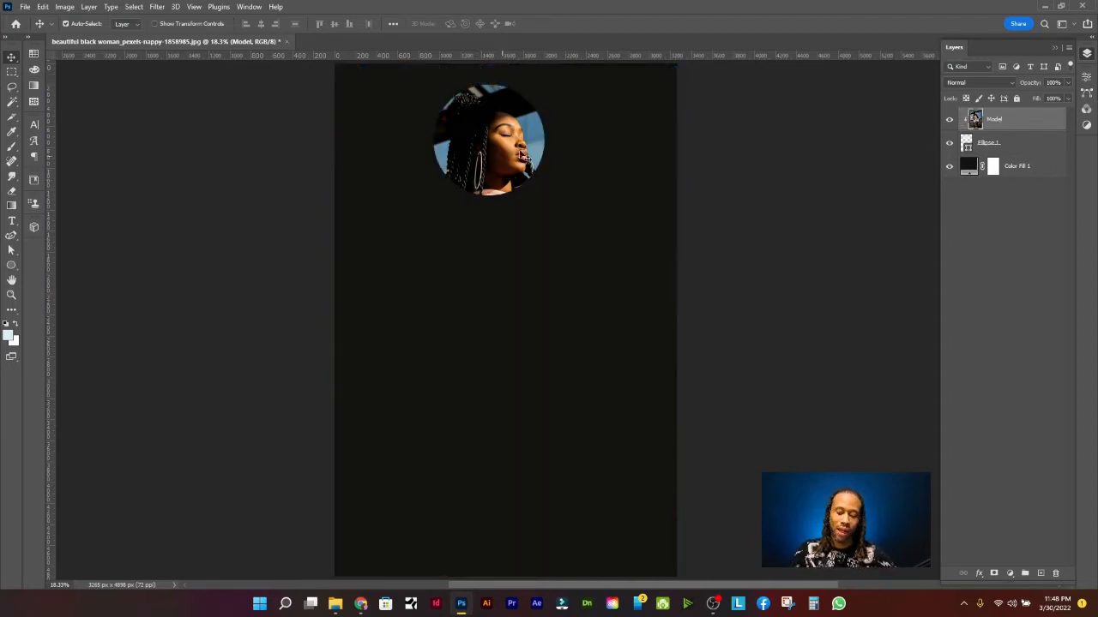
{"action": "double_click", "coordinate": [1033, 148]}
{"action": "left_click_drag", "start_coordinate": [590, 104], "coordinate": [803, 114]}
{"action": "left_click", "coordinate": [678, 322]}
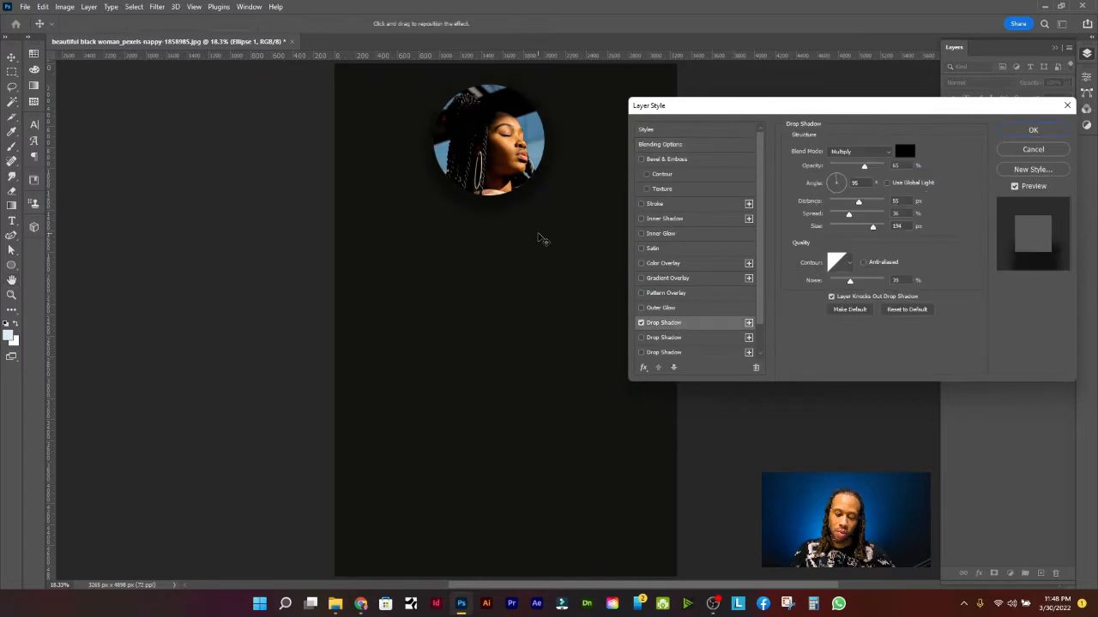
{"action": "mouse_move", "coordinate": [517, 189]}
{"action": "left_mouse_down"}
{"action": "mouse_move", "coordinate": [490, 210]}
{"action": "mouse_move", "coordinate": [515, 179]}
{"action": "mouse_move", "coordinate": [517, 189]}
{"action": "left_mouse_up"}
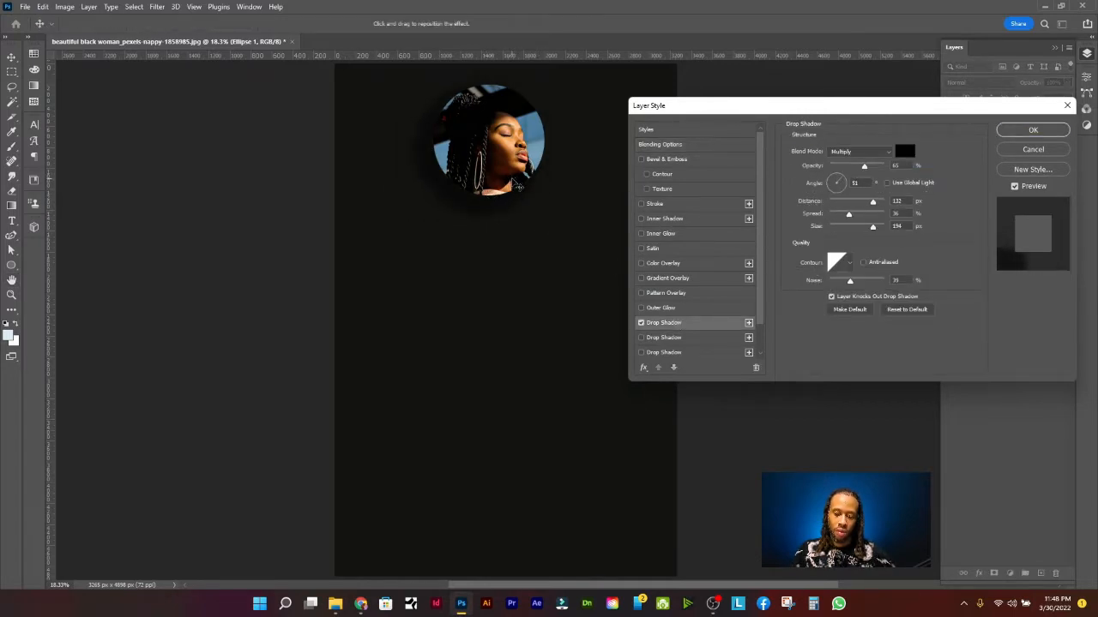
{"action": "left_click", "coordinate": [717, 341]}
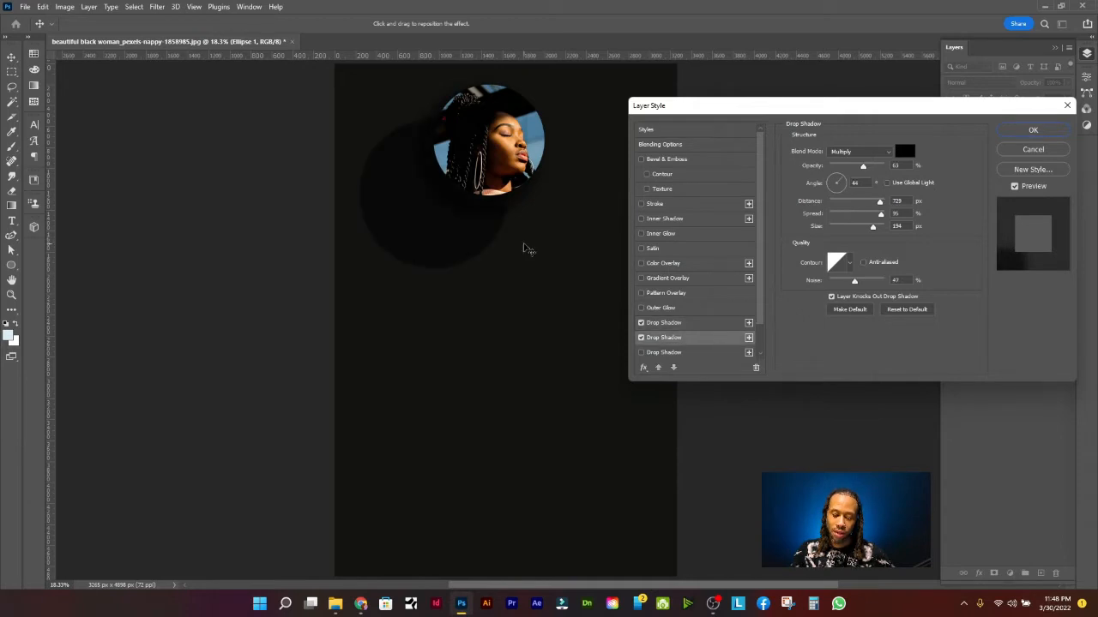
{"action": "left_click_drag", "start_coordinate": [477, 233], "coordinate": [603, 283]}
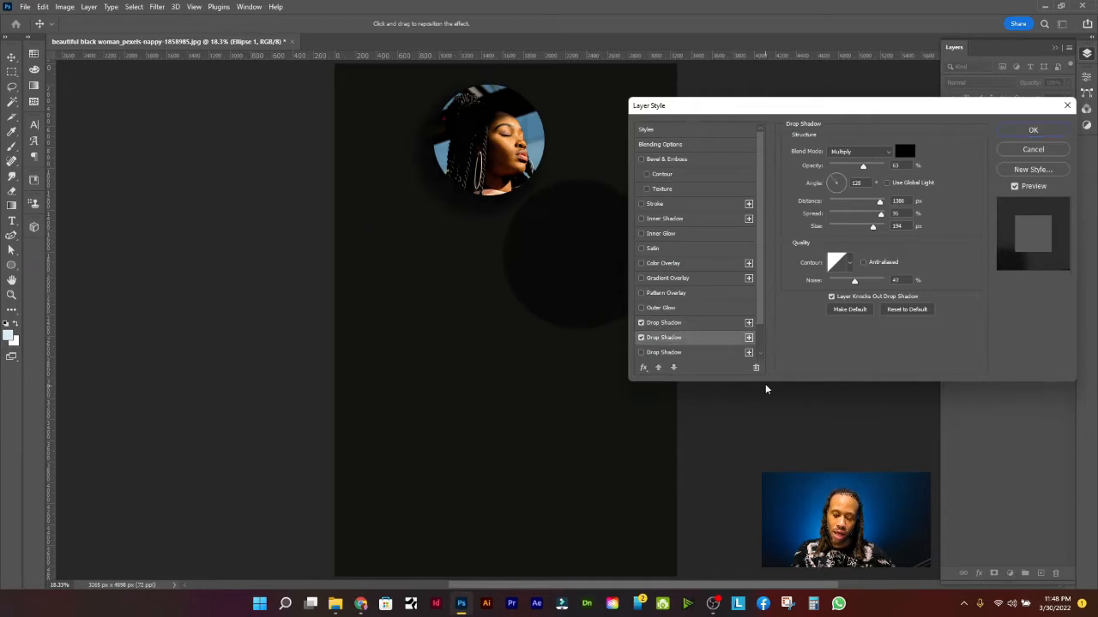
{"action": "left_click", "coordinate": [723, 353]}
{"action": "left_click_drag", "start_coordinate": [473, 262], "coordinate": [356, 300]}
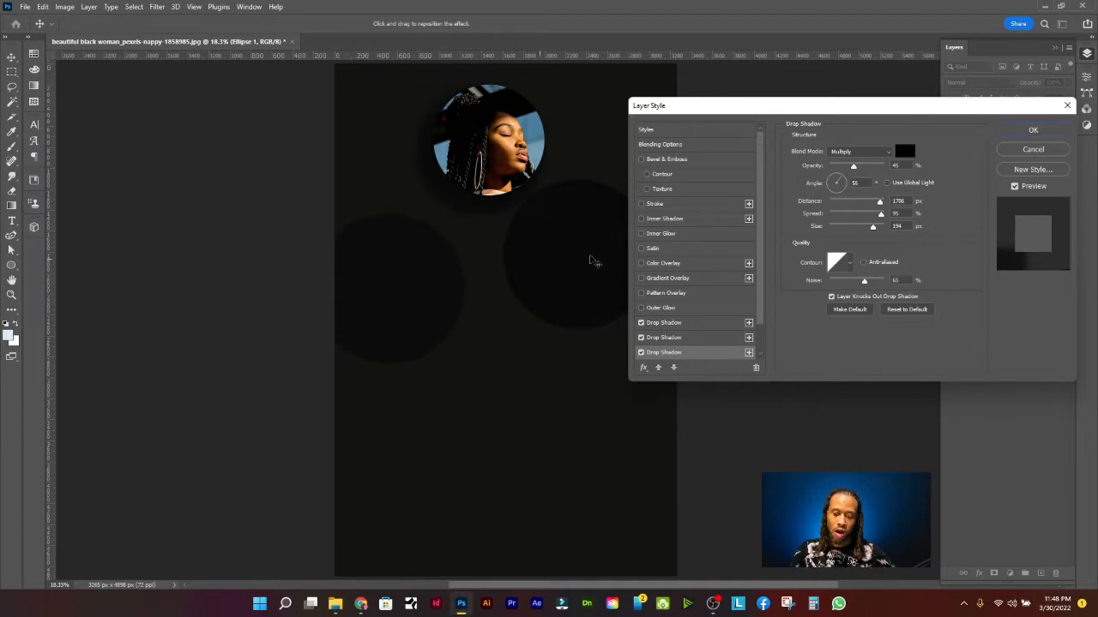
{"action": "left_click", "coordinate": [1038, 151]}
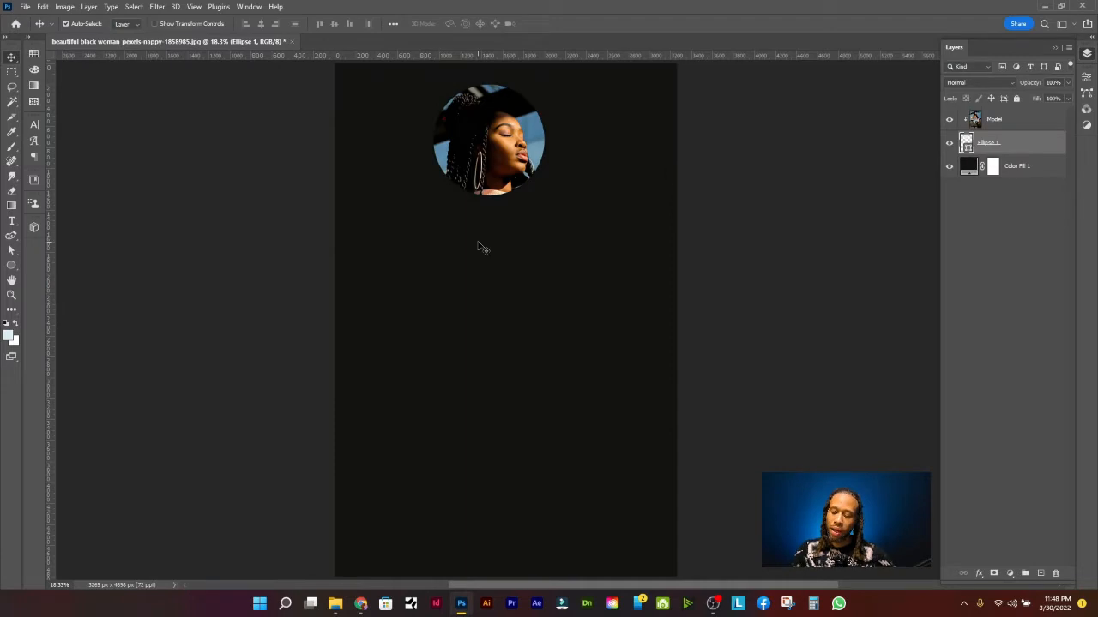
Release the Model layer from Ellipse 1, put Ellipse 1 in its own group, and clip Model to that group
{"action": "left_click", "coordinate": [1018, 128], "text": "alt"}
{"action": "left_click", "coordinate": [1021, 144]}
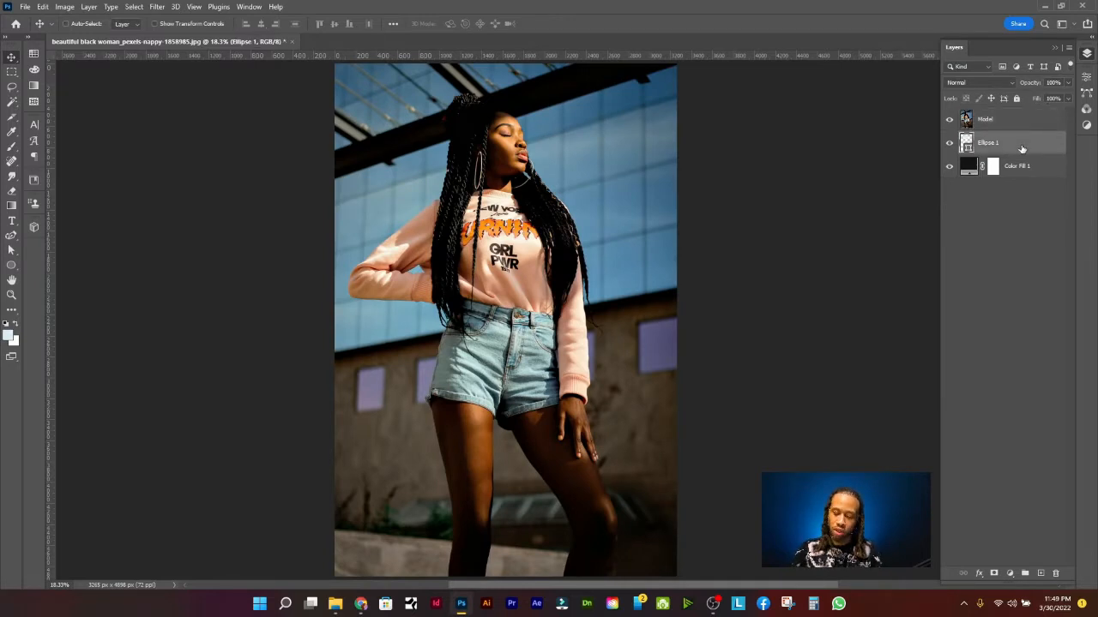
{"action": "key", "text": "ctrl+g"}
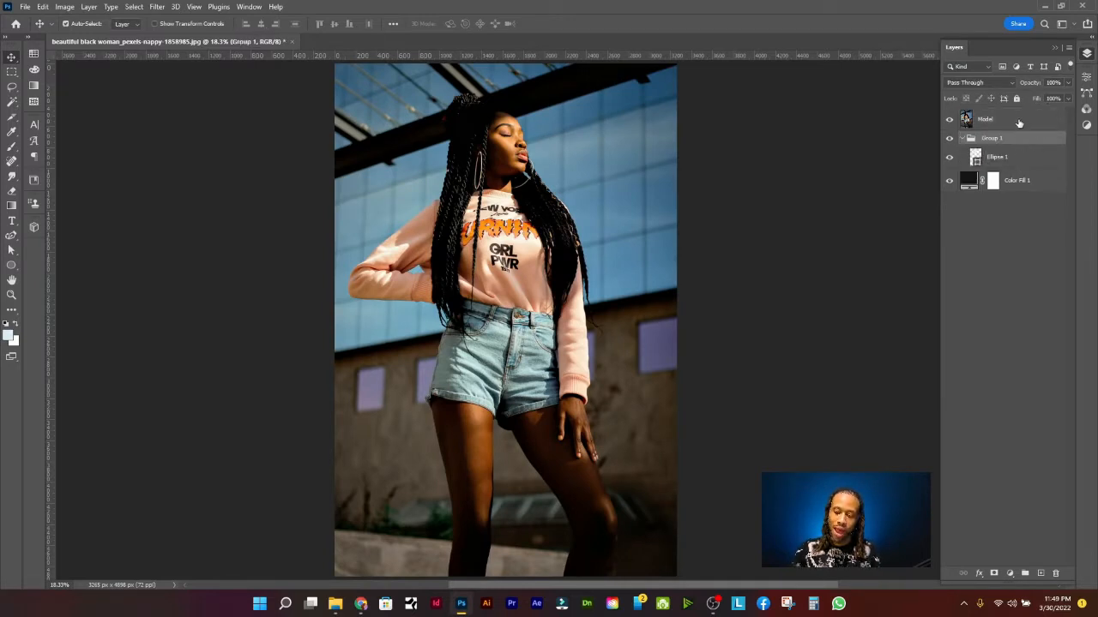
{"action": "left_click", "coordinate": [1019, 123]}
{"action": "mouse_move", "coordinate": [1010, 134]}
{"action": "left_mouse_down"}
{"action": "mouse_move", "coordinate": [1018, 128]}
{"action": "mouse_move", "coordinate": [1013, 136]}
{"action": "left_mouse_up"}
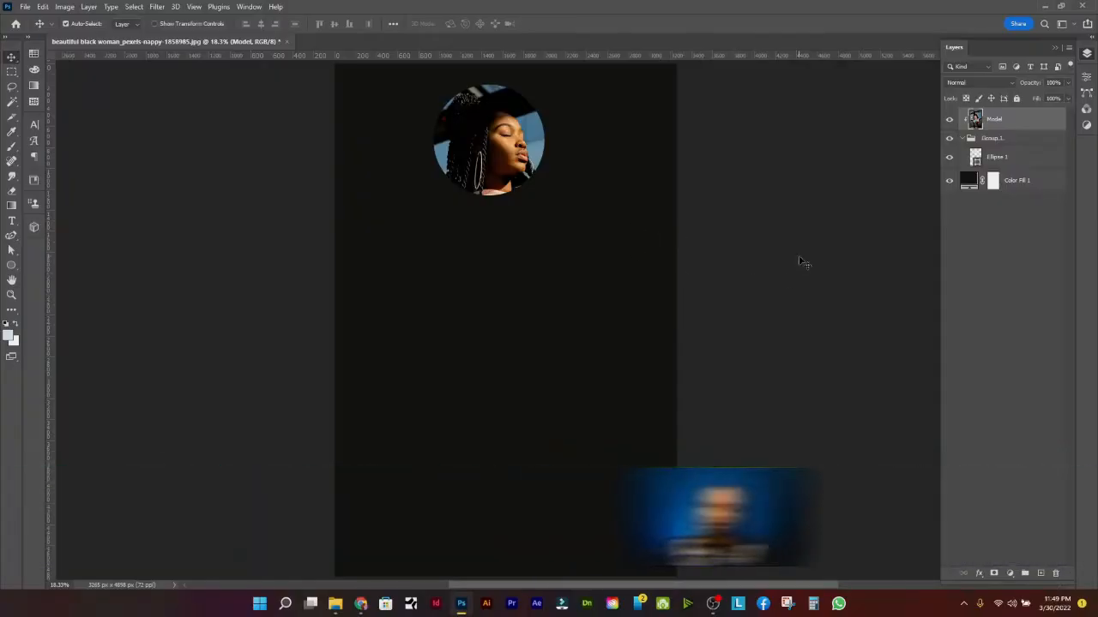
Add a drop shadow to Ellipse 1, offset down-left over the model's bent arm, with spread 8% and size 161 px
{"action": "double_click", "coordinate": [1034, 161]}
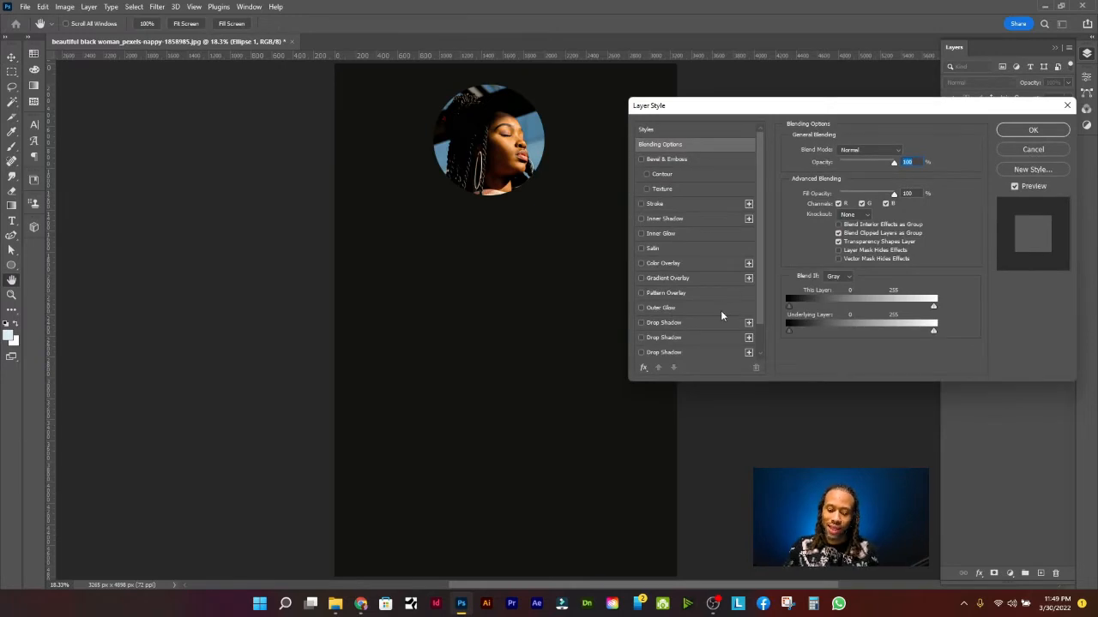
{"action": "left_click", "coordinate": [700, 323]}
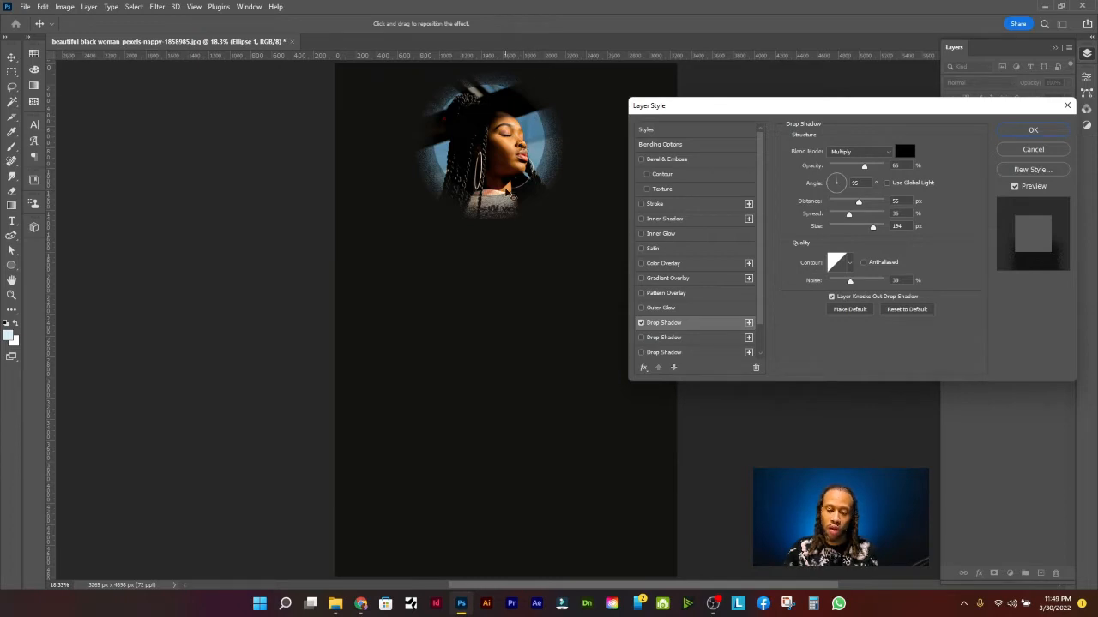
{"action": "left_click_drag", "start_coordinate": [506, 150], "coordinate": [417, 259]}
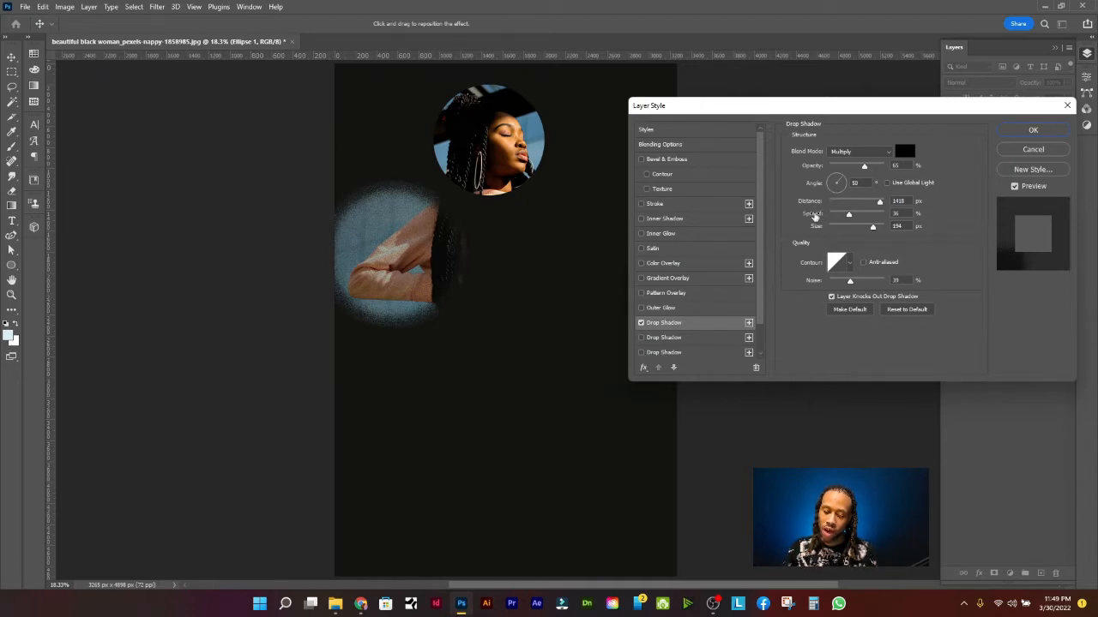
{"action": "mouse_move", "coordinate": [814, 214]}
{"action": "left_mouse_down"}
{"action": "mouse_move", "coordinate": [760, 215]}
{"action": "mouse_move", "coordinate": [904, 229]}
{"action": "mouse_move", "coordinate": [780, 227]}
{"action": "mouse_move", "coordinate": [883, 243]}
{"action": "mouse_move", "coordinate": [692, 225]}
{"action": "mouse_move", "coordinate": [893, 254]}
{"action": "mouse_move", "coordinate": [711, 250]}
{"action": "mouse_move", "coordinate": [845, 250]}
{"action": "mouse_move", "coordinate": [743, 241]}
{"action": "mouse_move", "coordinate": [849, 245]}
{"action": "mouse_move", "coordinate": [749, 243]}
{"action": "mouse_move", "coordinate": [801, 239]}
{"action": "mouse_move", "coordinate": [789, 207]}
{"action": "mouse_move", "coordinate": [736, 202]}
{"action": "mouse_move", "coordinate": [811, 214]}
{"action": "left_mouse_up"}
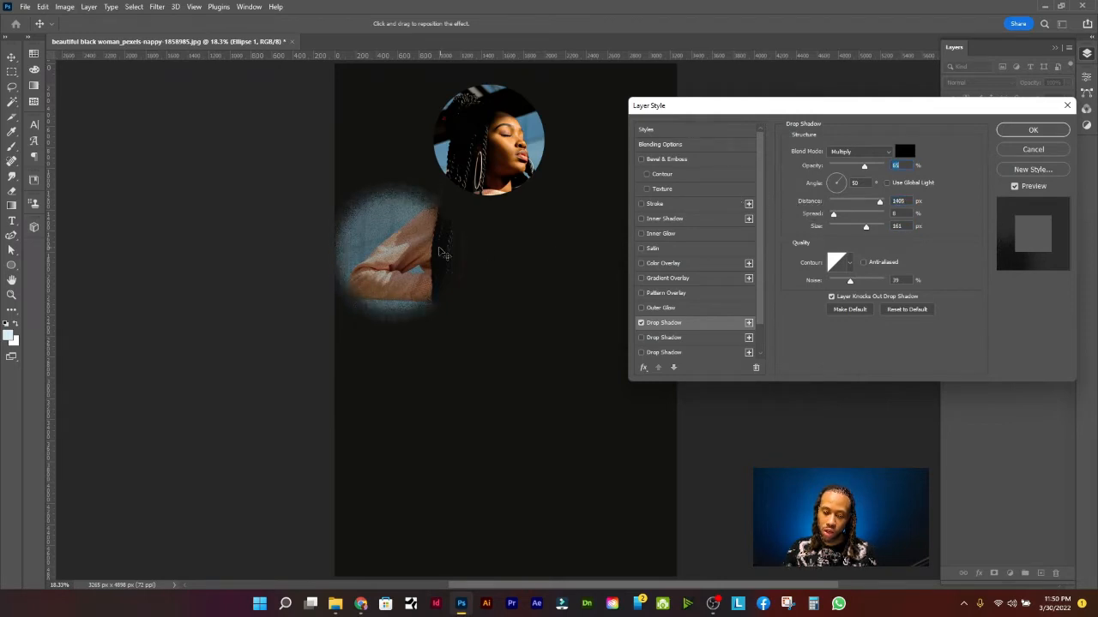
{"action": "left_click_drag", "start_coordinate": [439, 258], "coordinate": [389, 301]}
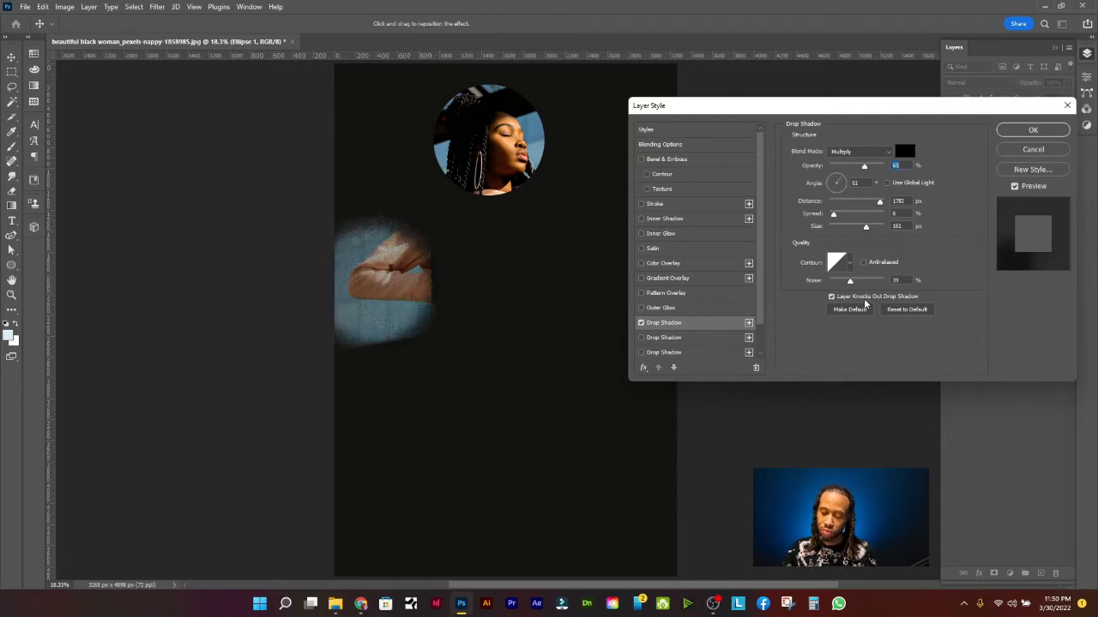
Set the drop shadow's noise to 13% and reposition the shadow over the elbow at the photo's left edge
{"action": "left_click_drag", "start_coordinate": [849, 283], "coordinate": [774, 292]}
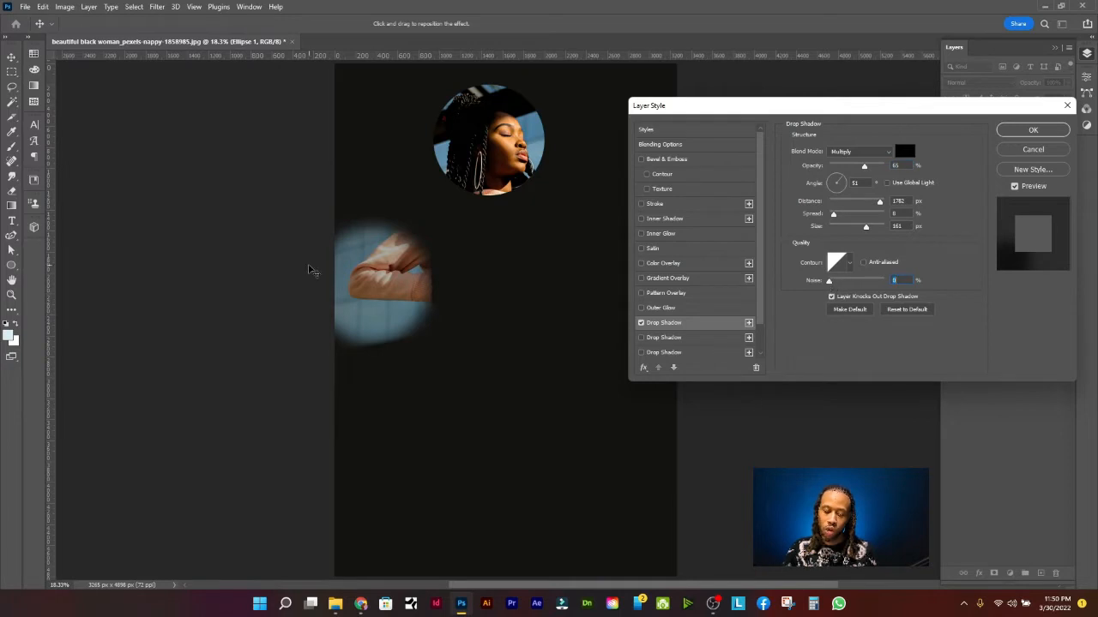
{"action": "left_click_drag", "start_coordinate": [392, 290], "coordinate": [440, 276]}
{"action": "left_click", "coordinate": [828, 282]}
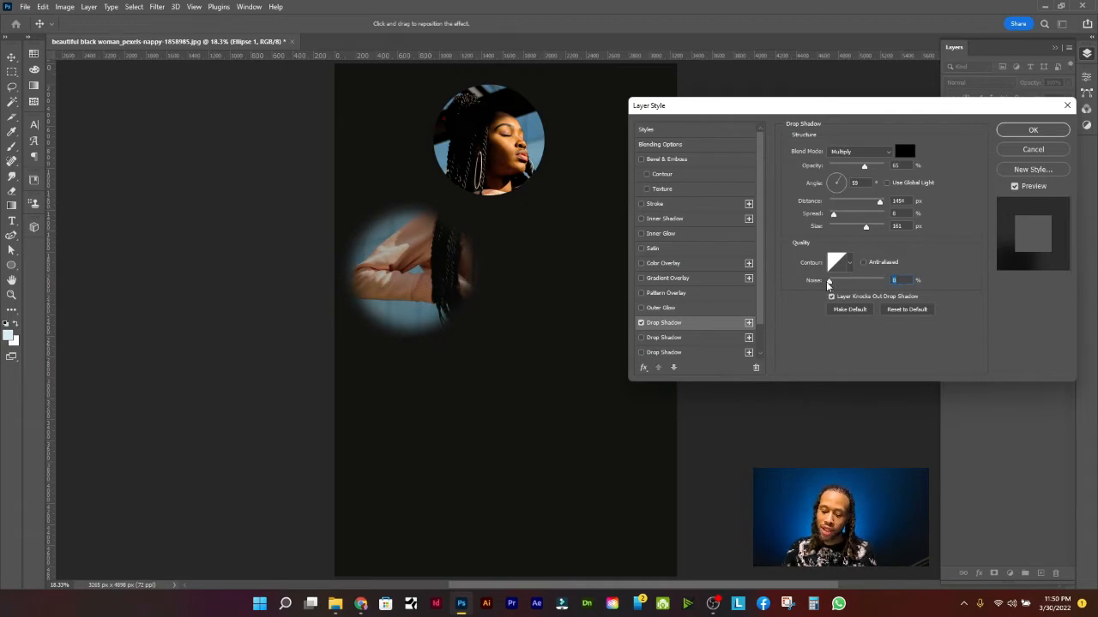
{"action": "mouse_move", "coordinate": [828, 282]}
{"action": "left_mouse_down"}
{"action": "mouse_move", "coordinate": [846, 283]}
{"action": "mouse_move", "coordinate": [835, 285]}
{"action": "left_mouse_up"}
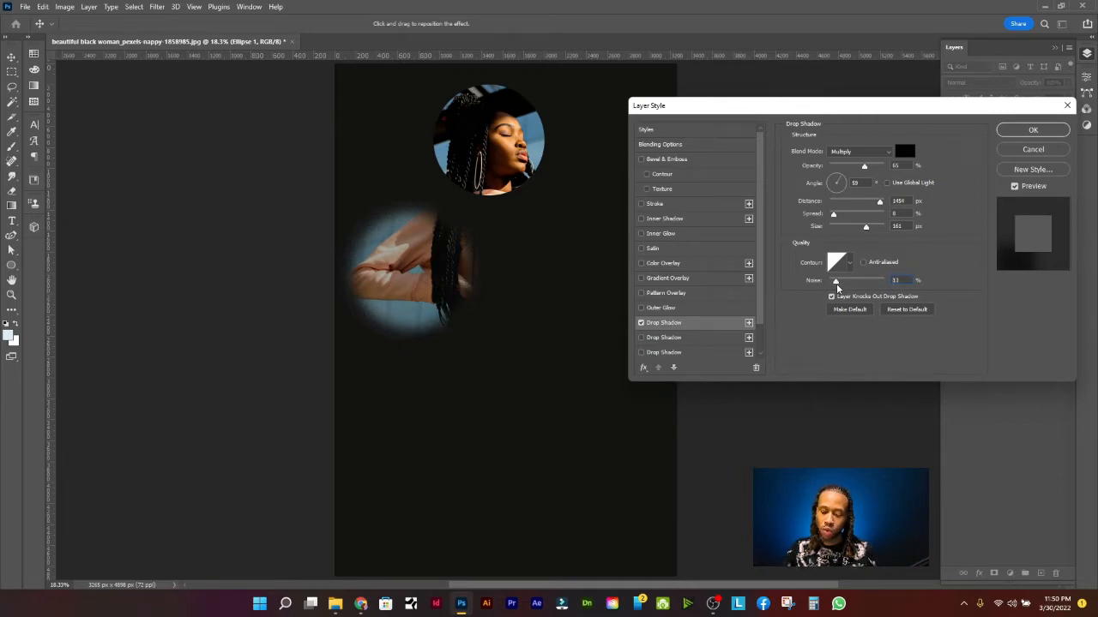
{"action": "left_click_drag", "start_coordinate": [476, 292], "coordinate": [380, 297]}
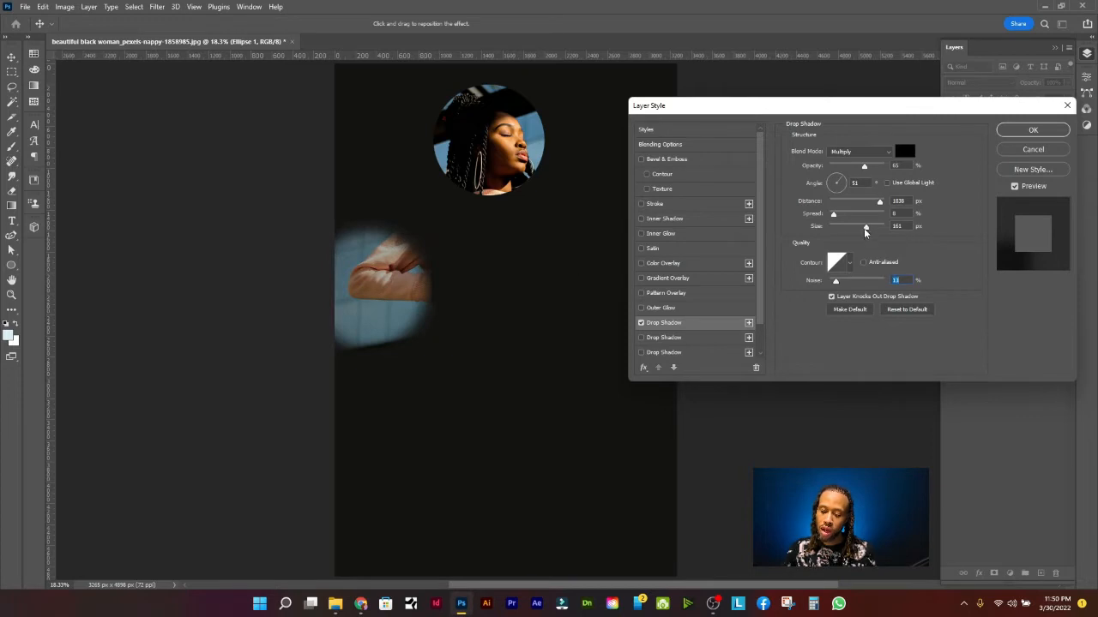
Set the drop shadow's size to 250 px, spread to 33% and opacity to 55%, and move it slightly up around the bent arm
{"action": "left_click_drag", "start_coordinate": [866, 227], "coordinate": [930, 229]}
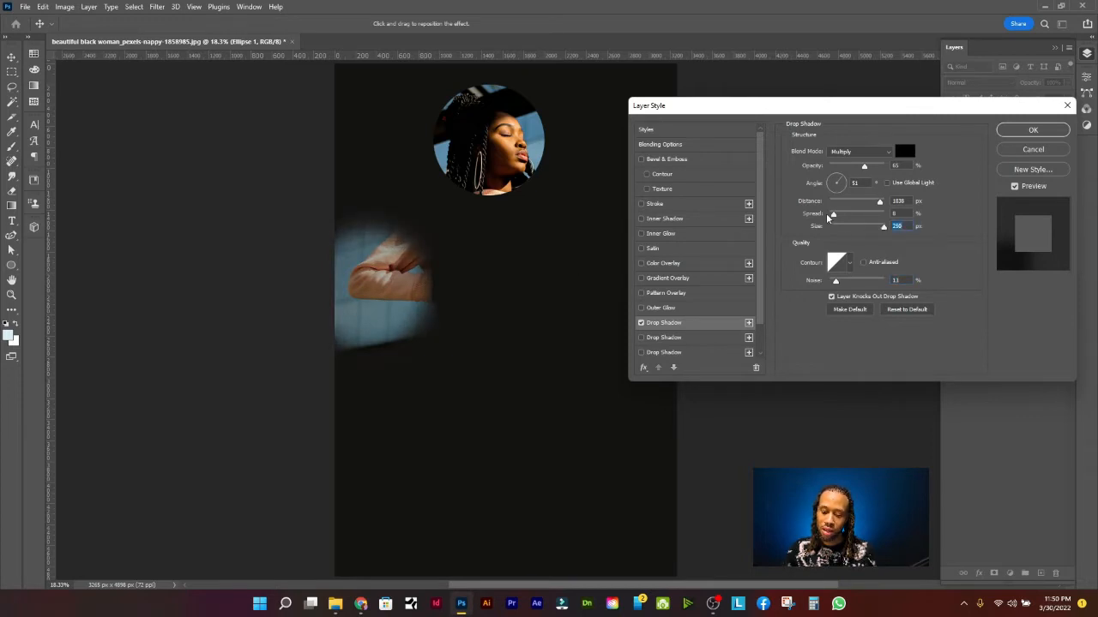
{"action": "mouse_move", "coordinate": [834, 214]}
{"action": "left_mouse_down"}
{"action": "mouse_move", "coordinate": [879, 218]}
{"action": "mouse_move", "coordinate": [849, 219]}
{"action": "left_mouse_up"}
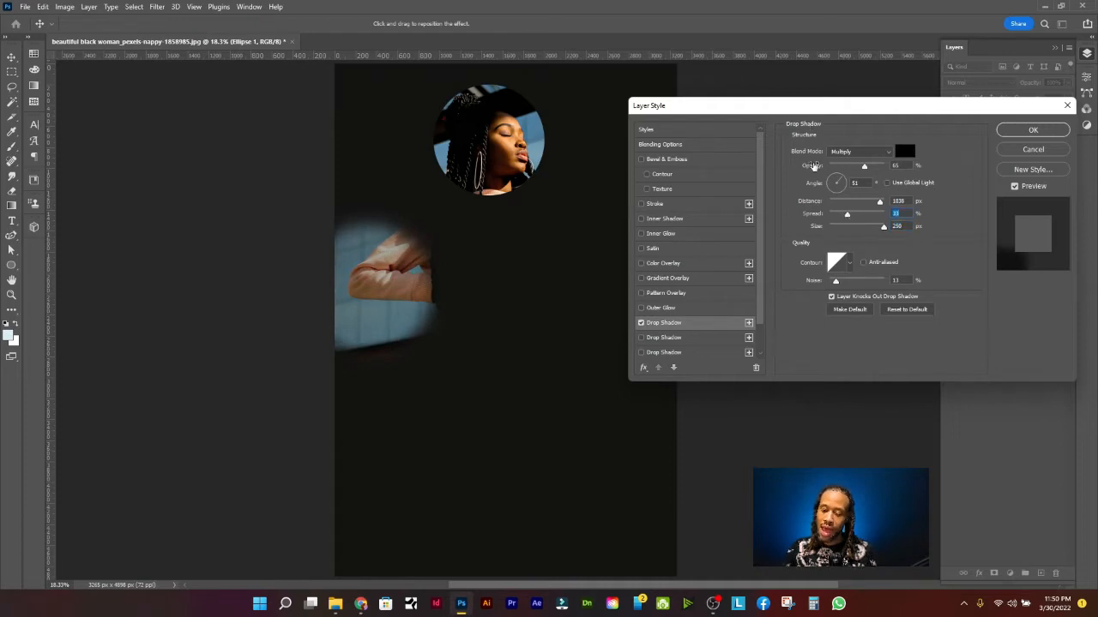
{"action": "mouse_move", "coordinate": [818, 169]}
{"action": "left_mouse_down"}
{"action": "mouse_move", "coordinate": [788, 167]}
{"action": "mouse_move", "coordinate": [817, 152]}
{"action": "mouse_move", "coordinate": [804, 155]}
{"action": "left_mouse_up"}
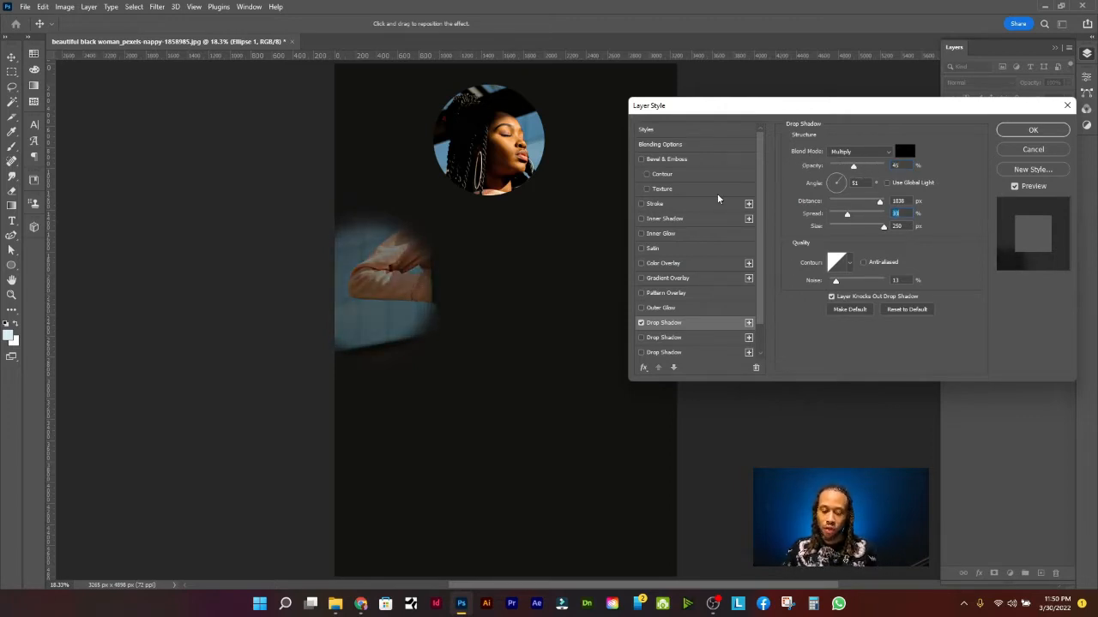
{"action": "left_click_drag", "start_coordinate": [400, 303], "coordinate": [414, 269]}
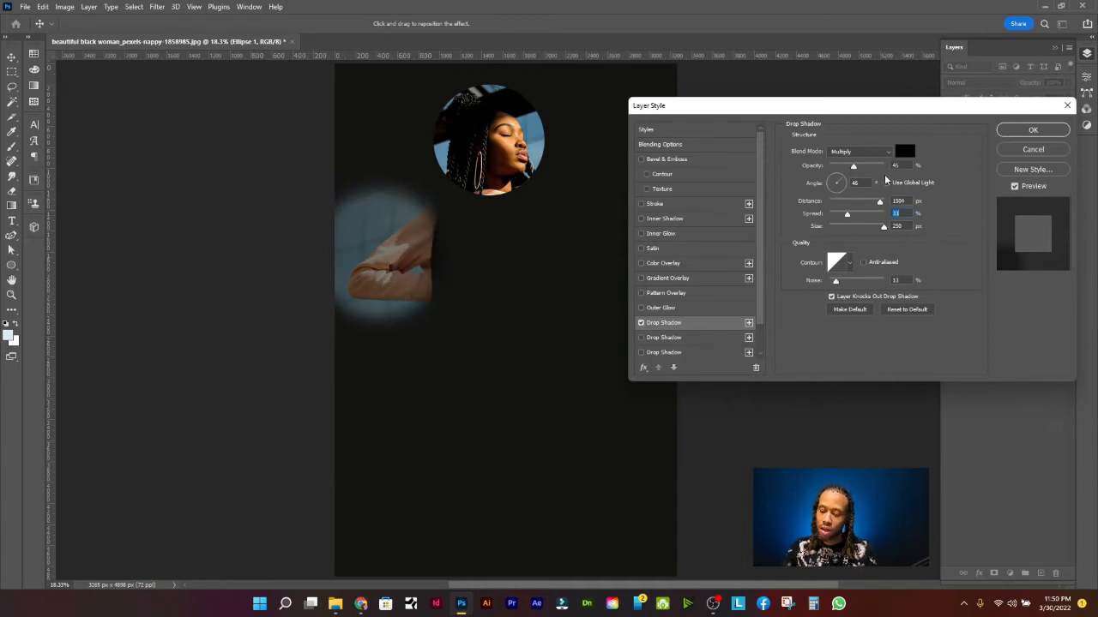
{"action": "mouse_move", "coordinate": [854, 166]}
{"action": "left_mouse_down"}
{"action": "mouse_move", "coordinate": [843, 169]}
{"action": "mouse_move", "coordinate": [859, 166]}
{"action": "left_mouse_up"}
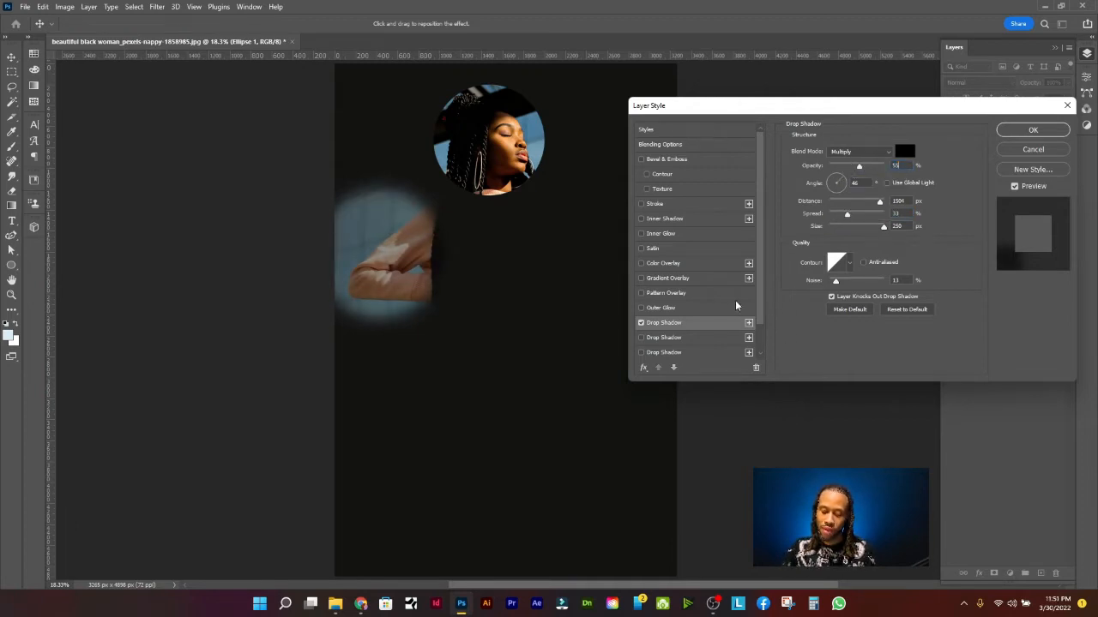
Delete the extra unused drop shadow entries from Ellipse 1's layer style, keeping only the shadow over the bent arm
{"action": "left_click", "coordinate": [706, 337]}
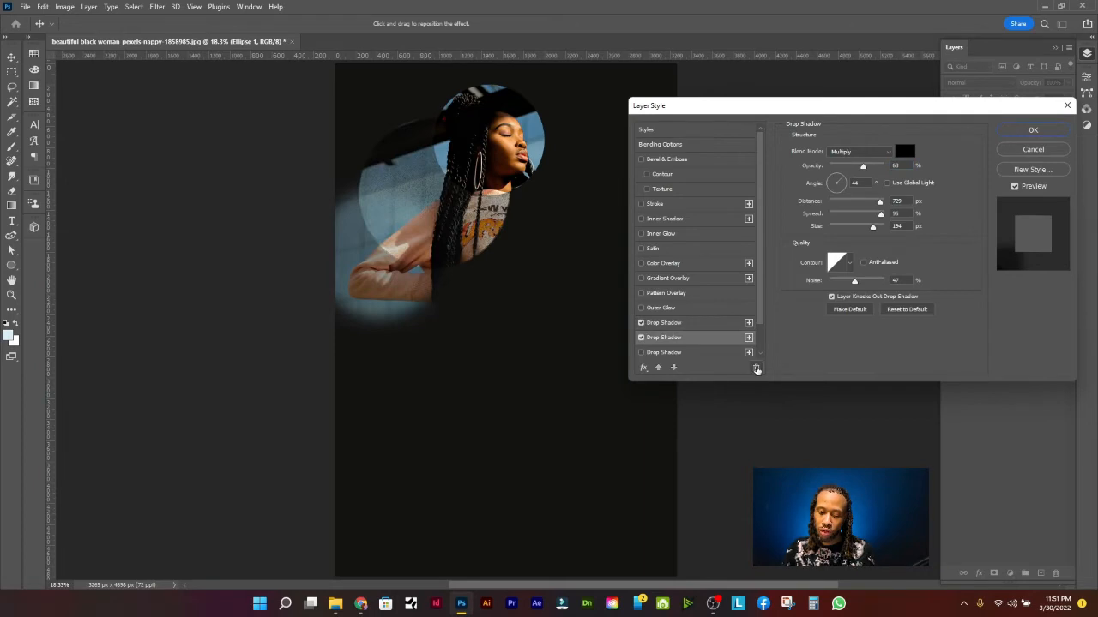
{"action": "left_click", "coordinate": [756, 367]}
{"action": "left_click", "coordinate": [709, 354]}
{"action": "left_click", "coordinate": [755, 367]}
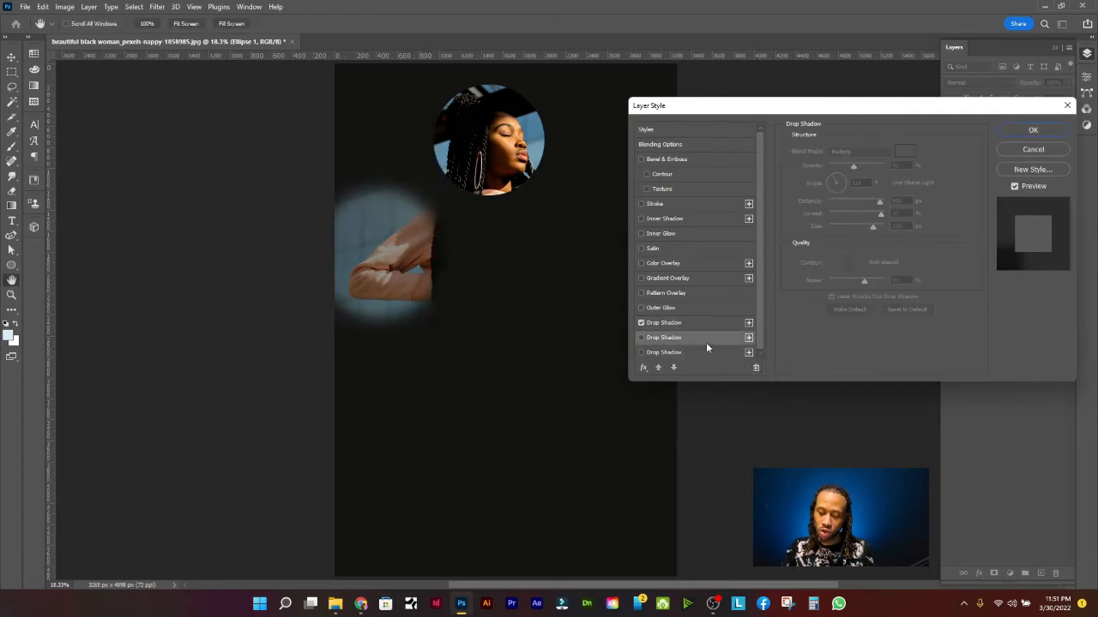
{"action": "left_click", "coordinate": [755, 367]}
{"action": "left_click", "coordinate": [708, 338]}
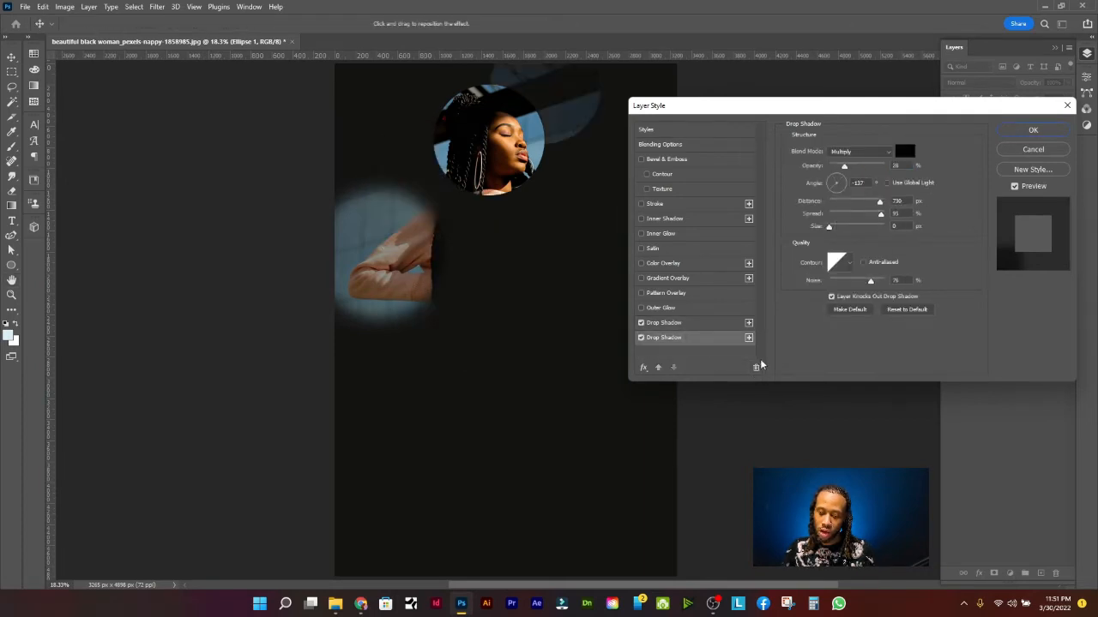
{"action": "left_click", "coordinate": [755, 367]}
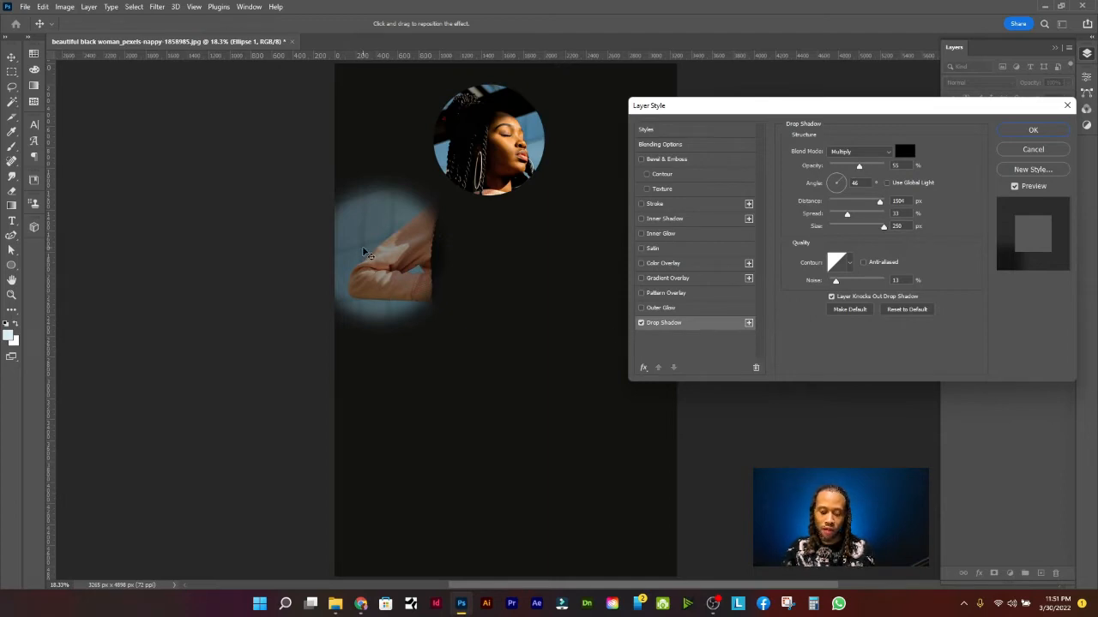
Duplicate the drop shadow, move the copy to the photo's right edge over the model's other arm, and apply the style
{"action": "left_click", "coordinate": [749, 323]}
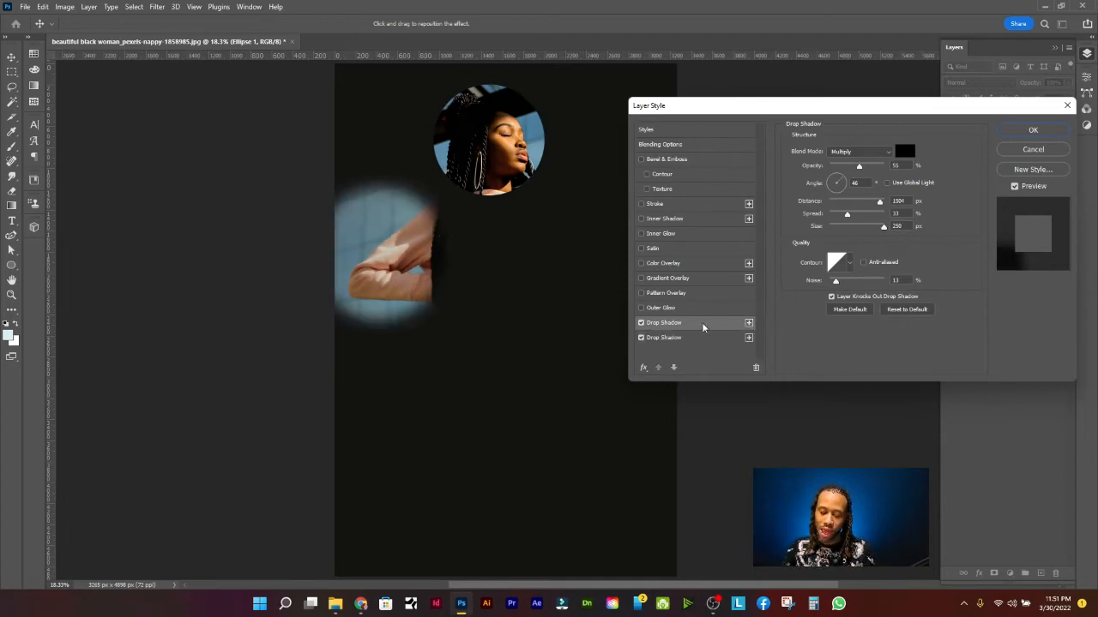
{"action": "left_click", "coordinate": [710, 338]}
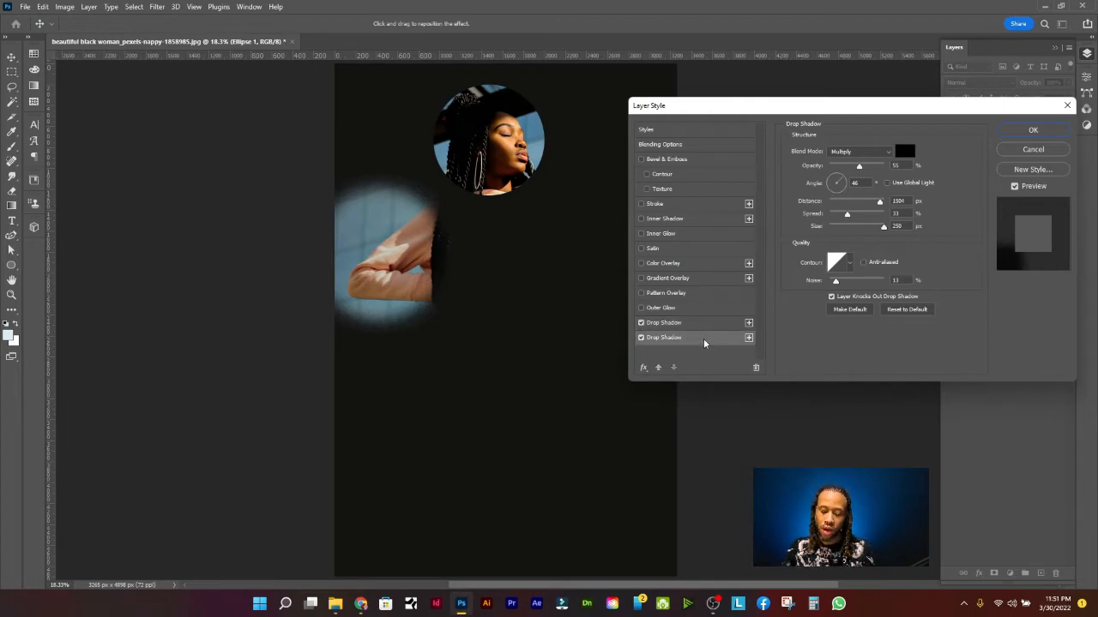
{"action": "left_click_drag", "start_coordinate": [403, 265], "coordinate": [631, 296]}
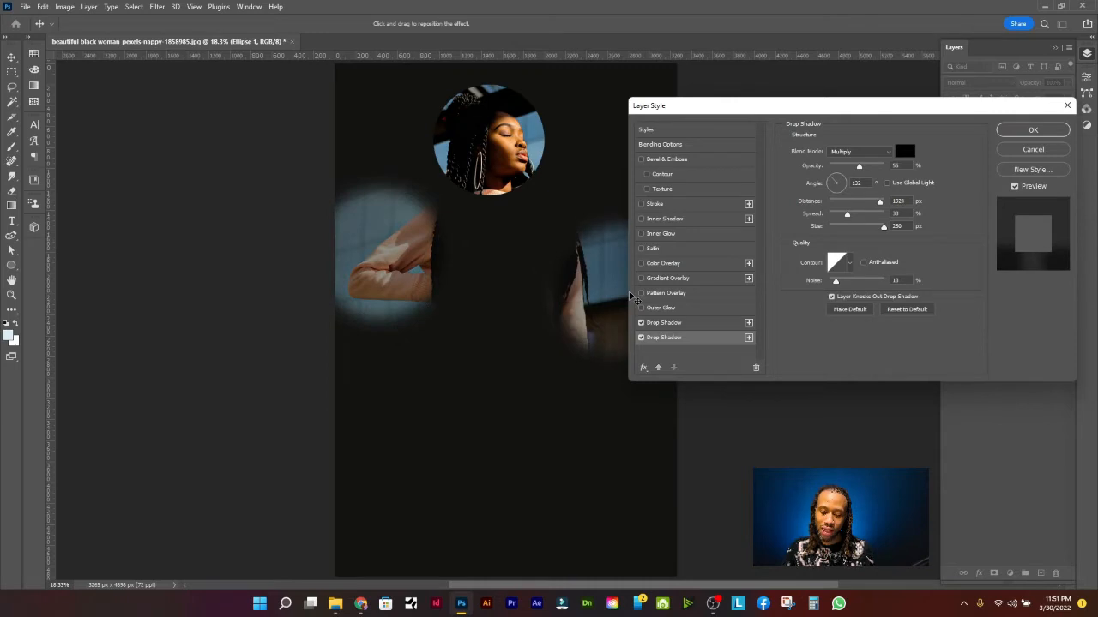
{"action": "left_click_drag", "start_coordinate": [764, 108], "coordinate": [793, 115]}
{"action": "key", "text": "Return"}
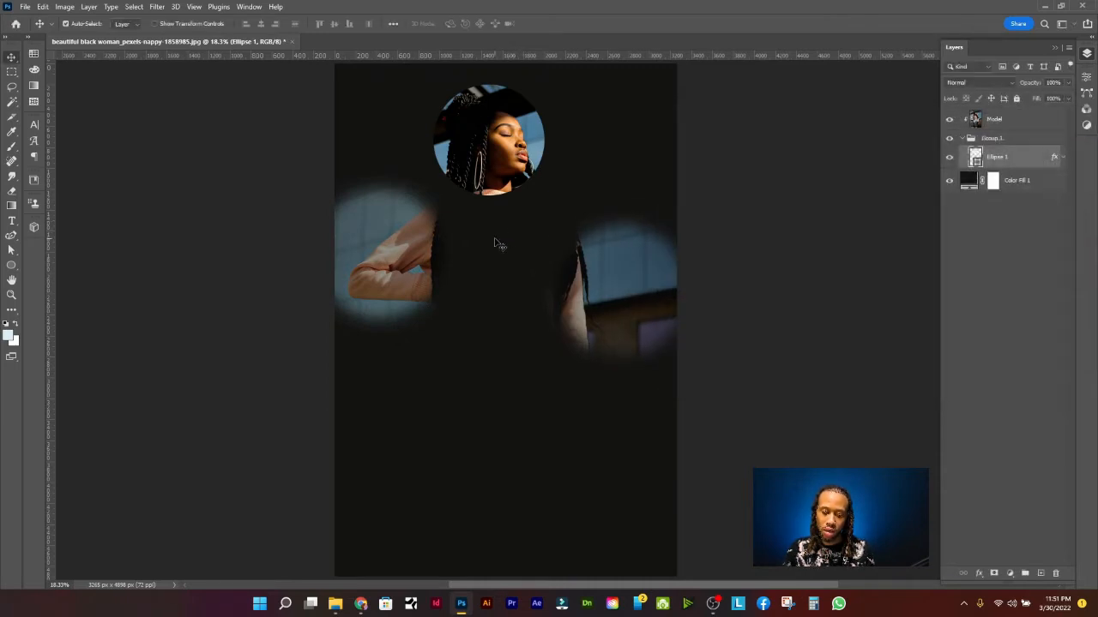
Move Ellipse 1's second drop shadow farther down-right to about 136° and 2182 px distance, and set its opacity to 40%
{"action": "double_click", "coordinate": [1018, 166]}
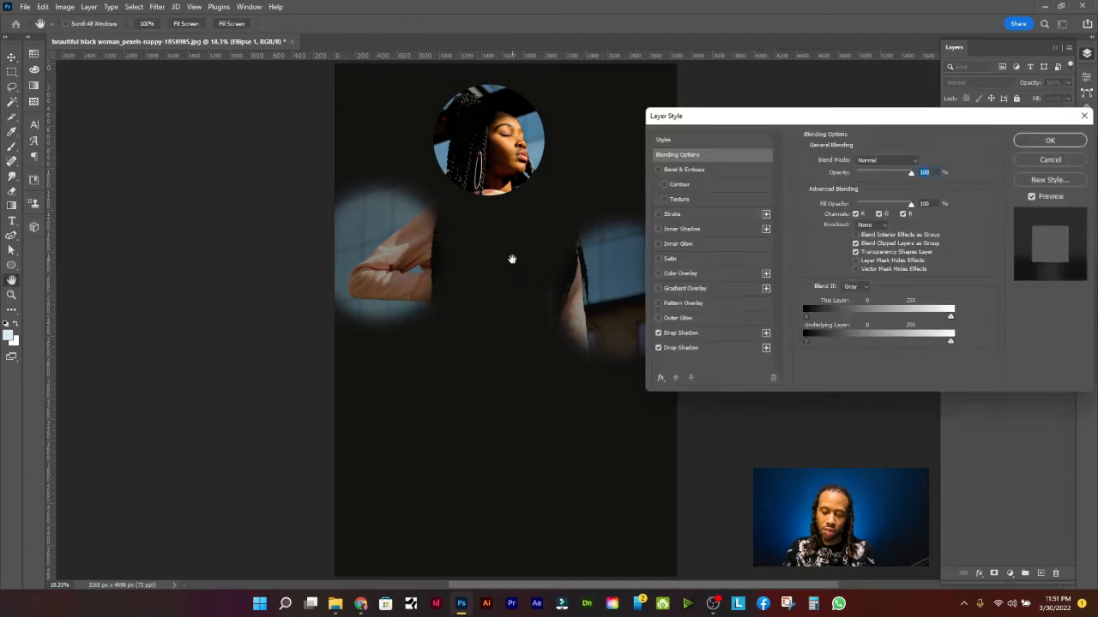
{"action": "left_click_drag", "start_coordinate": [497, 263], "coordinate": [251, 260]}
{"action": "left_click_drag", "start_coordinate": [874, 112], "coordinate": [686, 125]}
{"action": "left_click", "coordinate": [539, 355]}
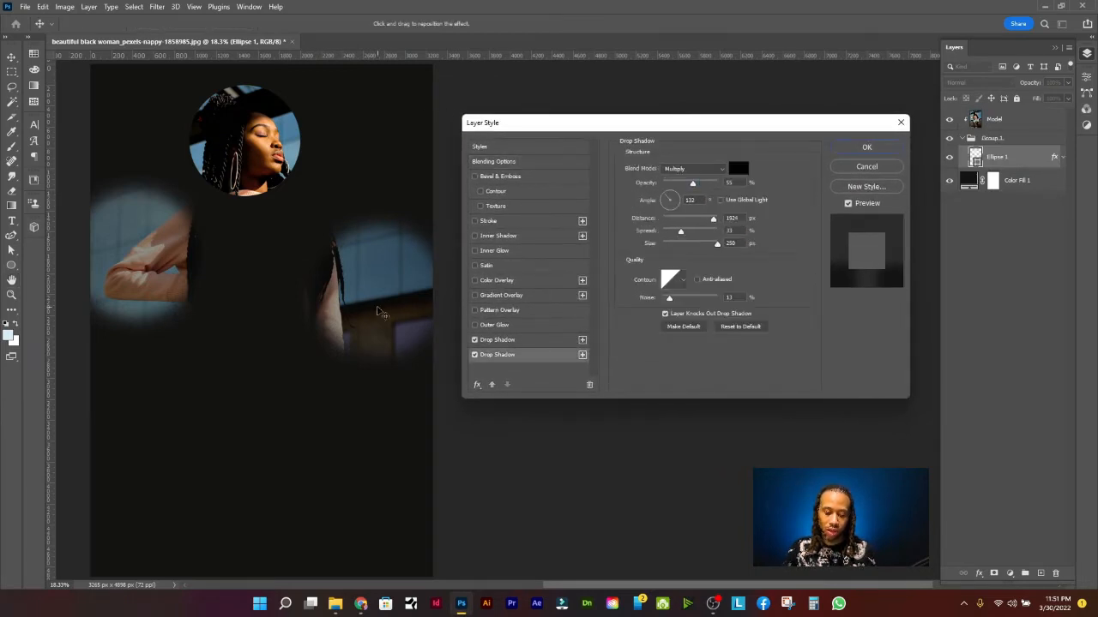
{"action": "left_click", "coordinate": [728, 244]}
{"action": "left_click_drag", "start_coordinate": [377, 271], "coordinate": [404, 287]}
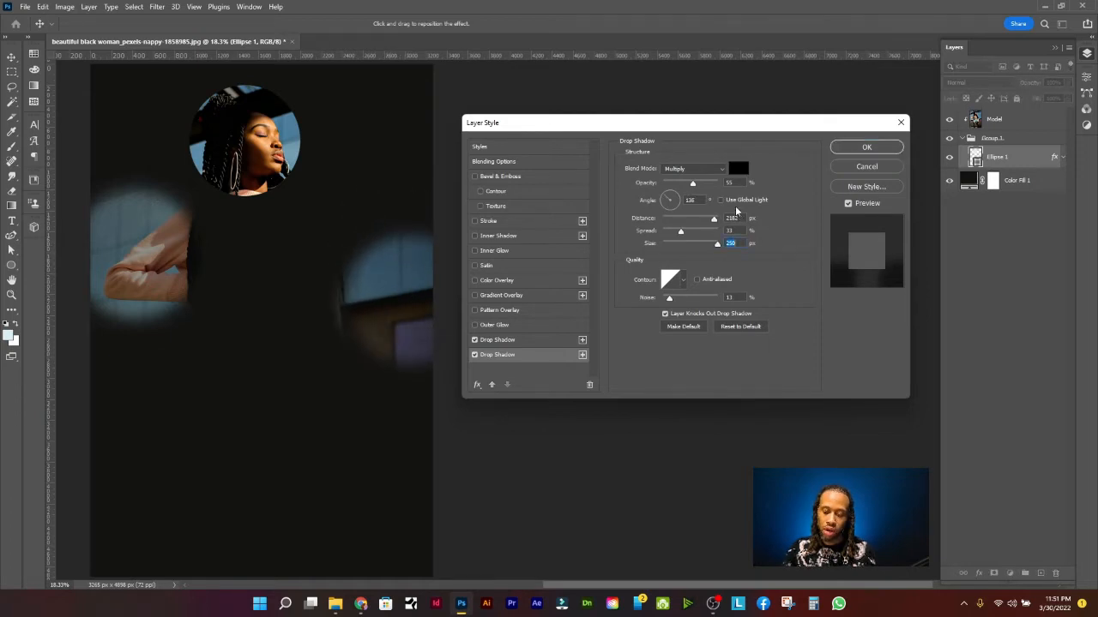
{"action": "left_click", "coordinate": [729, 183]}
{"action": "type", "text": "440"}
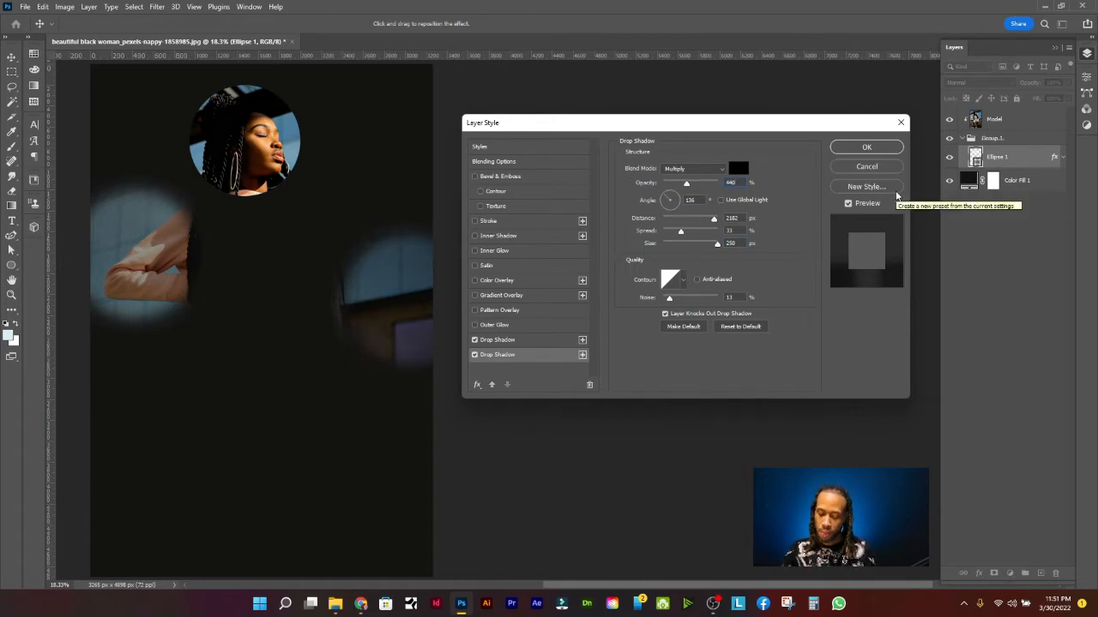
{"action": "key", "text": "BackSpace"}
{"action": "key", "text": "BackSpace"}
{"action": "type", "text": "0"}
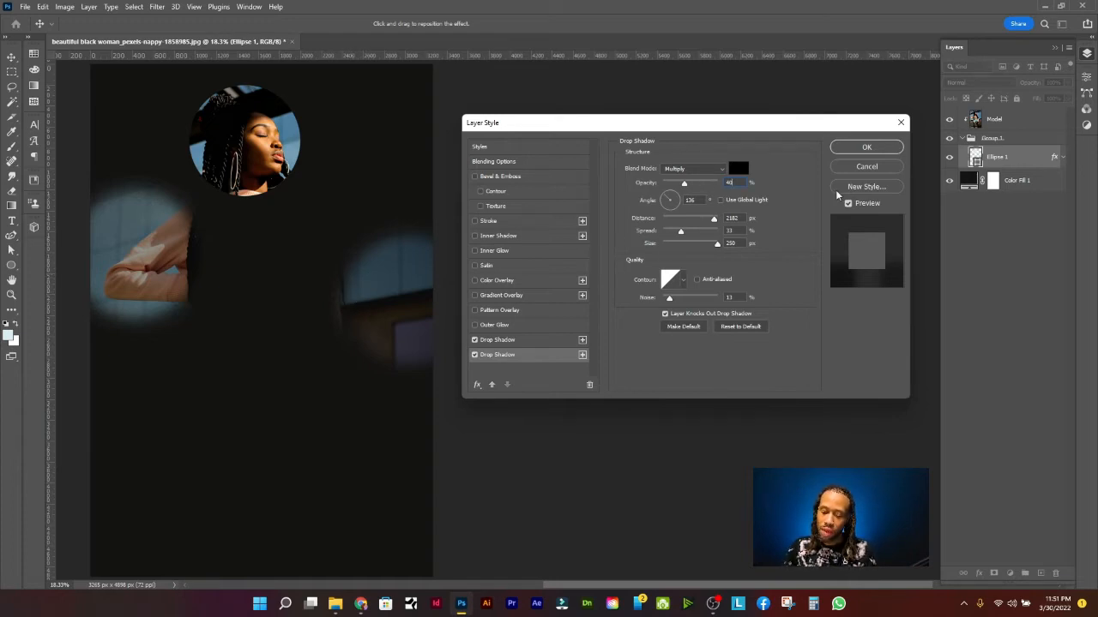
Add a third drop shadow over the model's shorts and thighs, about 2830 px below Ellipse 1, with opacity 30%
{"action": "left_click", "coordinate": [582, 356]}
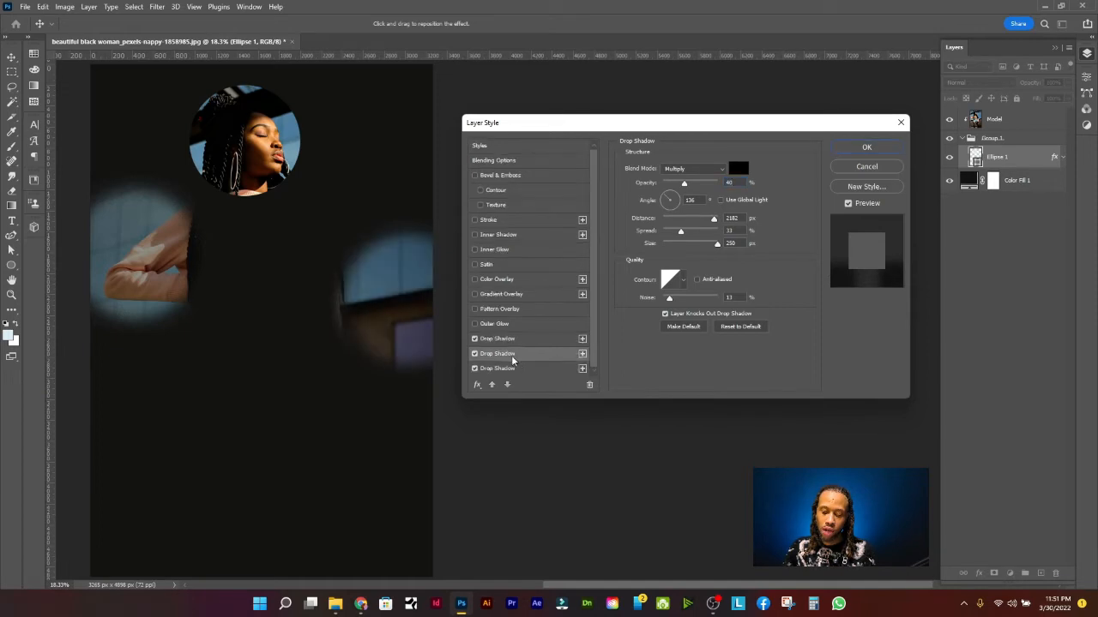
{"action": "left_click", "coordinate": [508, 369]}
{"action": "left_click_drag", "start_coordinate": [391, 323], "coordinate": [285, 448]}
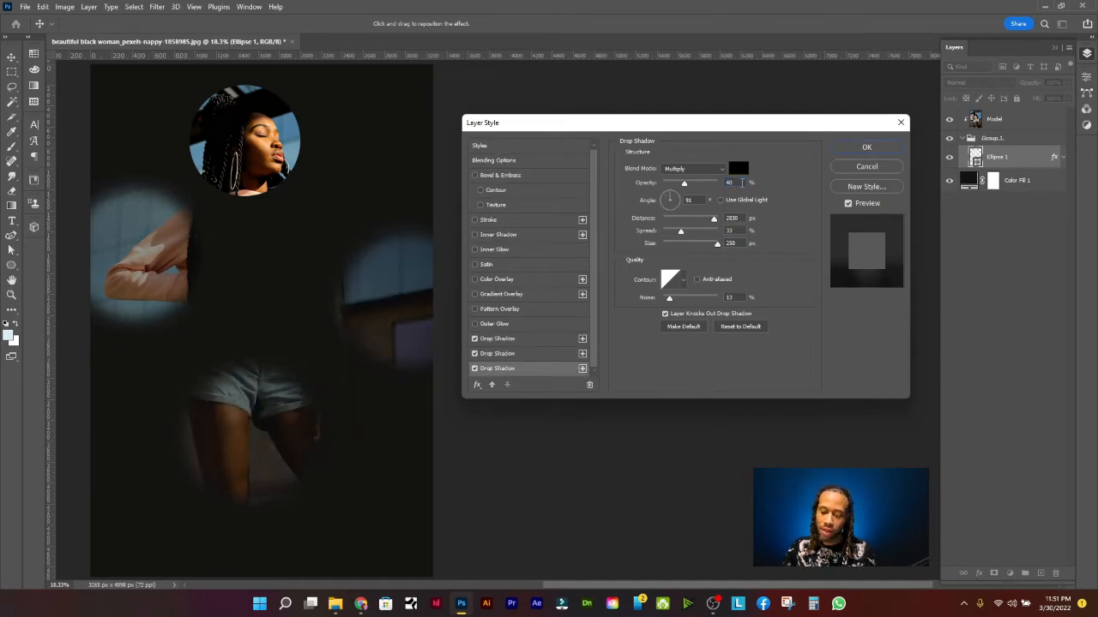
{"action": "type", "text": "30"}
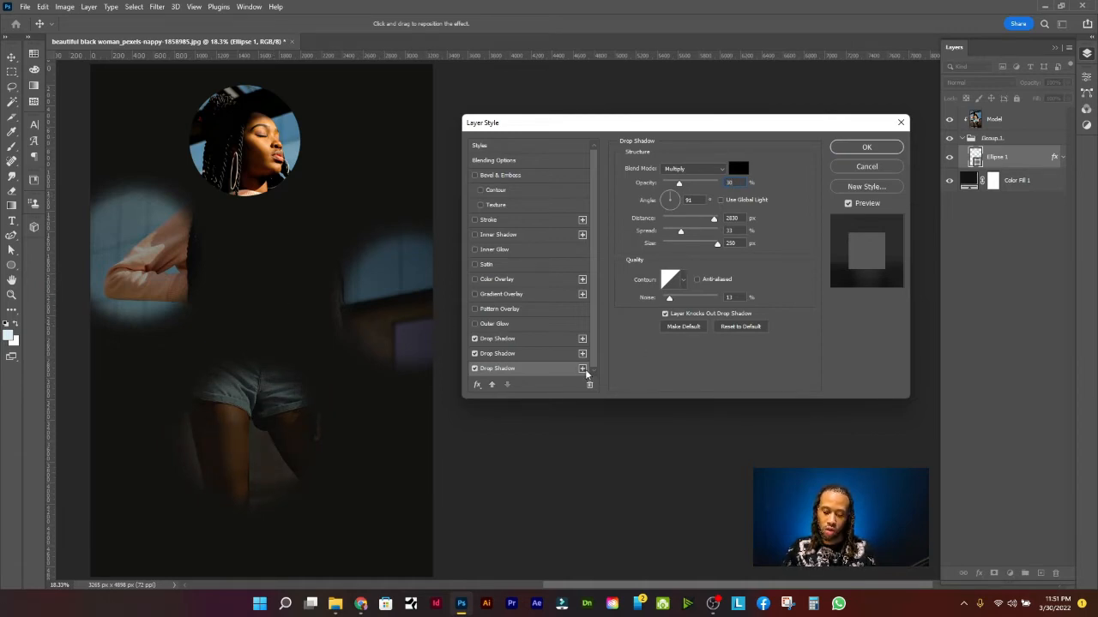
Add two more drop shadows at 20% opacity, one at the photo's lower-left corner and one at its lower-right edge, and apply the style
{"action": "left_click_drag", "start_coordinate": [363, 385], "coordinate": [209, 548]}
{"action": "left_click_drag", "start_coordinate": [735, 183], "coordinate": [628, 174]}
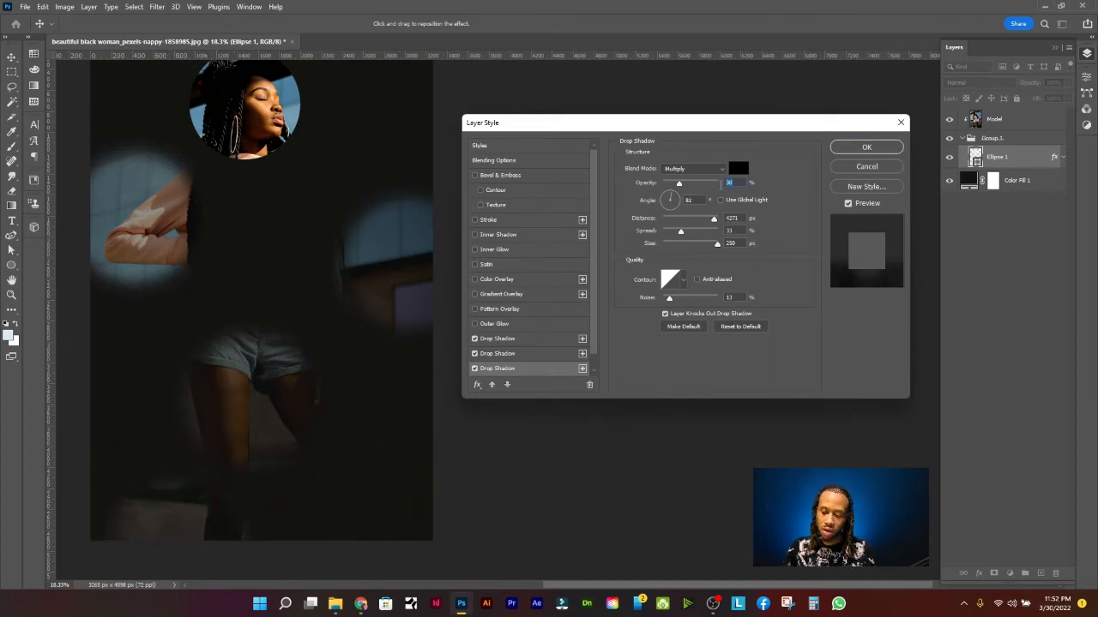
{"action": "type", "text": "20"}
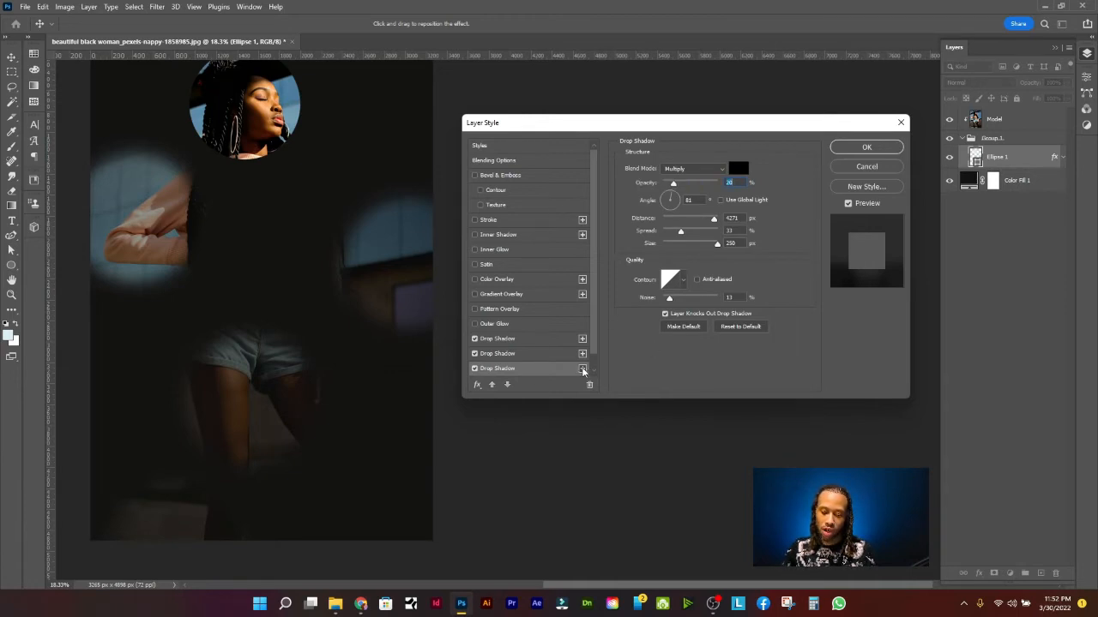
{"action": "left_click_drag", "start_coordinate": [103, 516], "coordinate": [436, 436]}
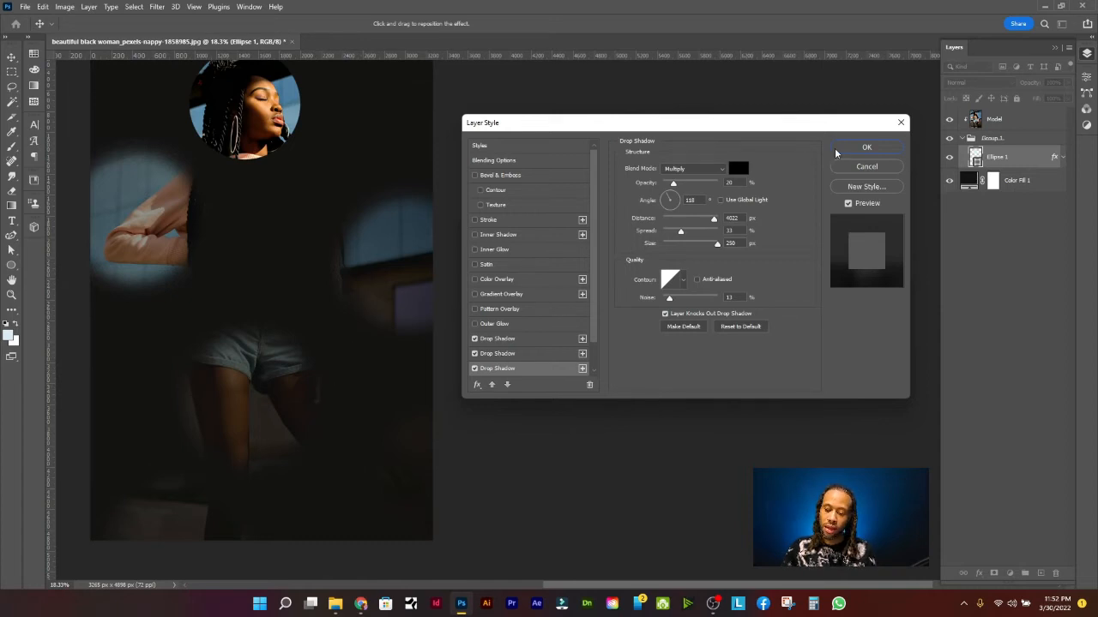
{"action": "left_click", "coordinate": [866, 147]}
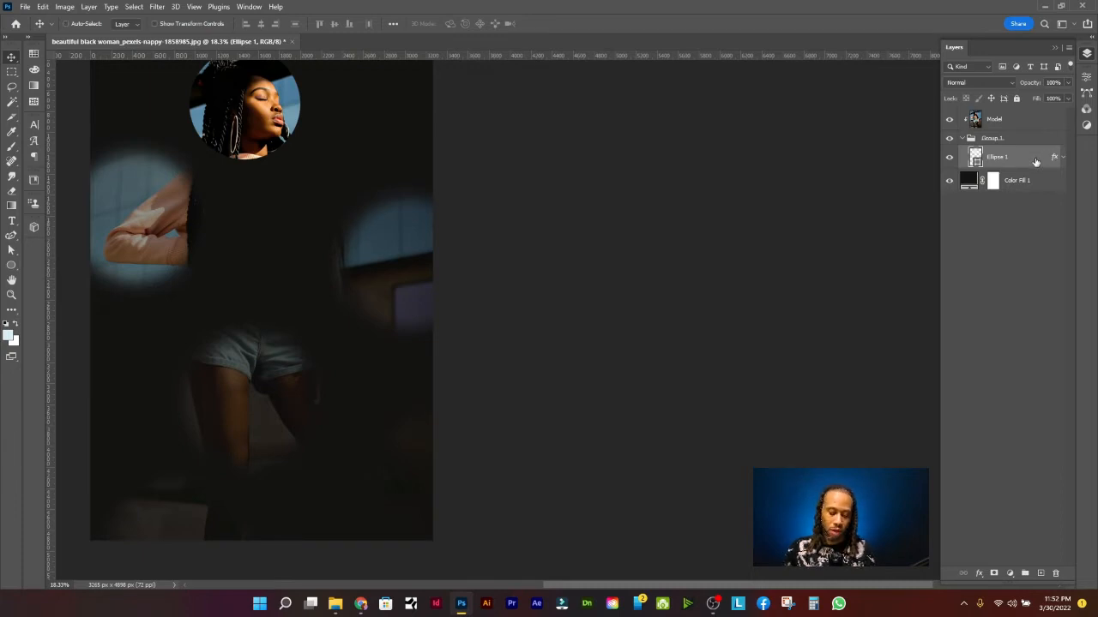
Try moving, narrowing and greatly enlarging Ellipse 1 with Free Transform, and undo the transform
{"action": "key", "text": "ctrl+t"}
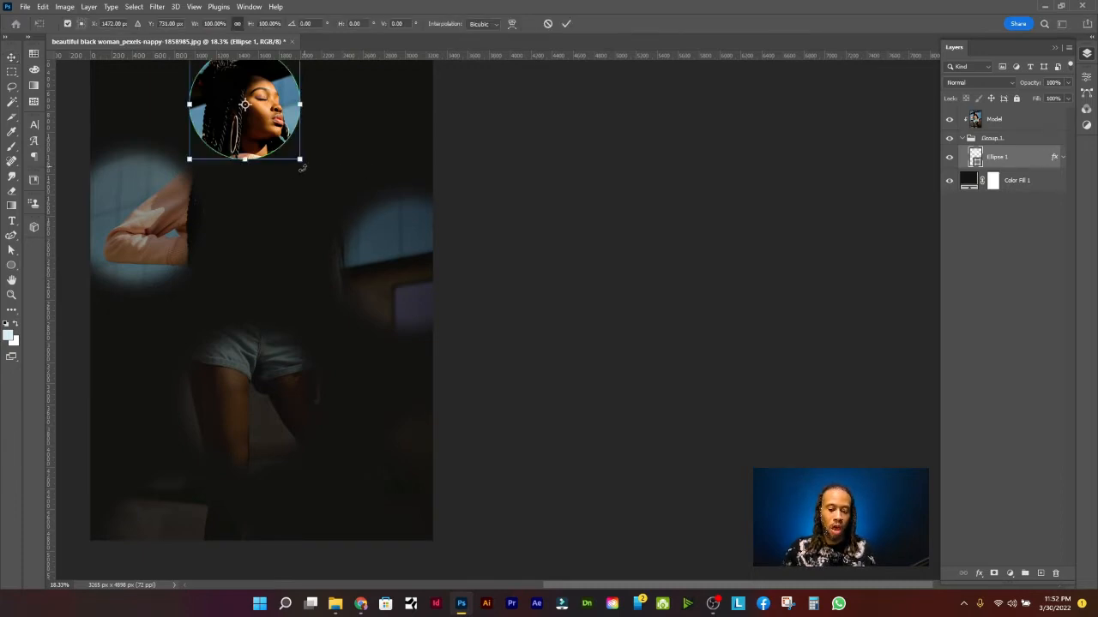
{"action": "mouse_move", "coordinate": [269, 125]}
{"action": "left_mouse_down"}
{"action": "mouse_move", "coordinate": [313, 145]}
{"action": "mouse_move", "coordinate": [362, 95]}
{"action": "mouse_move", "coordinate": [209, 206]}
{"action": "mouse_move", "coordinate": [227, 57]}
{"action": "mouse_move", "coordinate": [359, 91]}
{"action": "mouse_move", "coordinate": [253, 174]}
{"action": "mouse_move", "coordinate": [265, 122]}
{"action": "mouse_move", "coordinate": [276, 136]}
{"action": "left_mouse_up"}
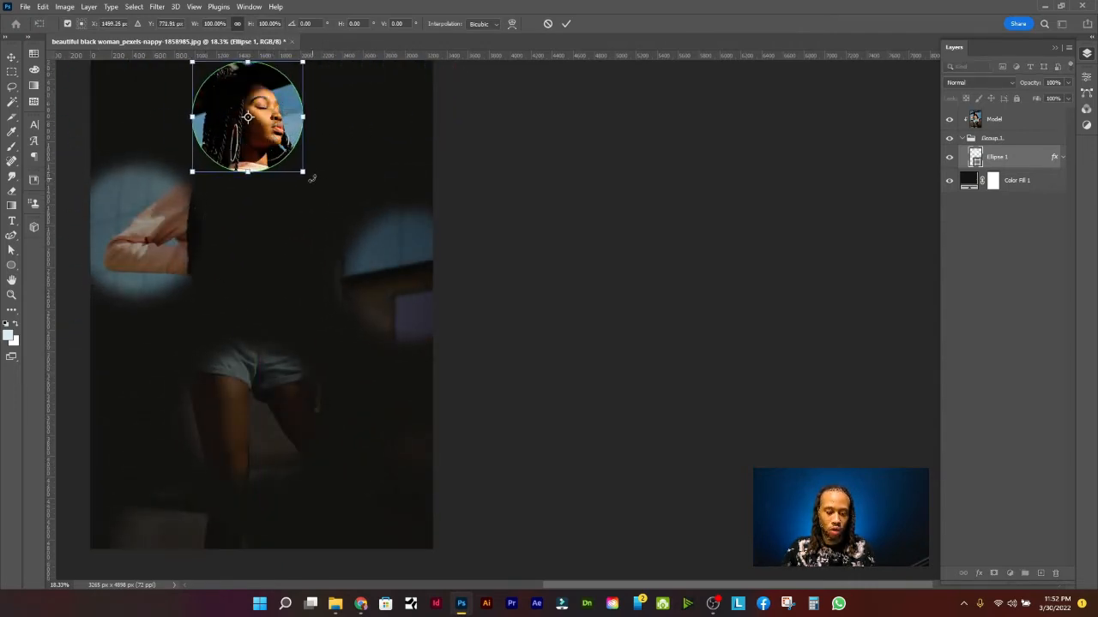
{"action": "left_click_drag", "start_coordinate": [304, 176], "coordinate": [704, 202]}
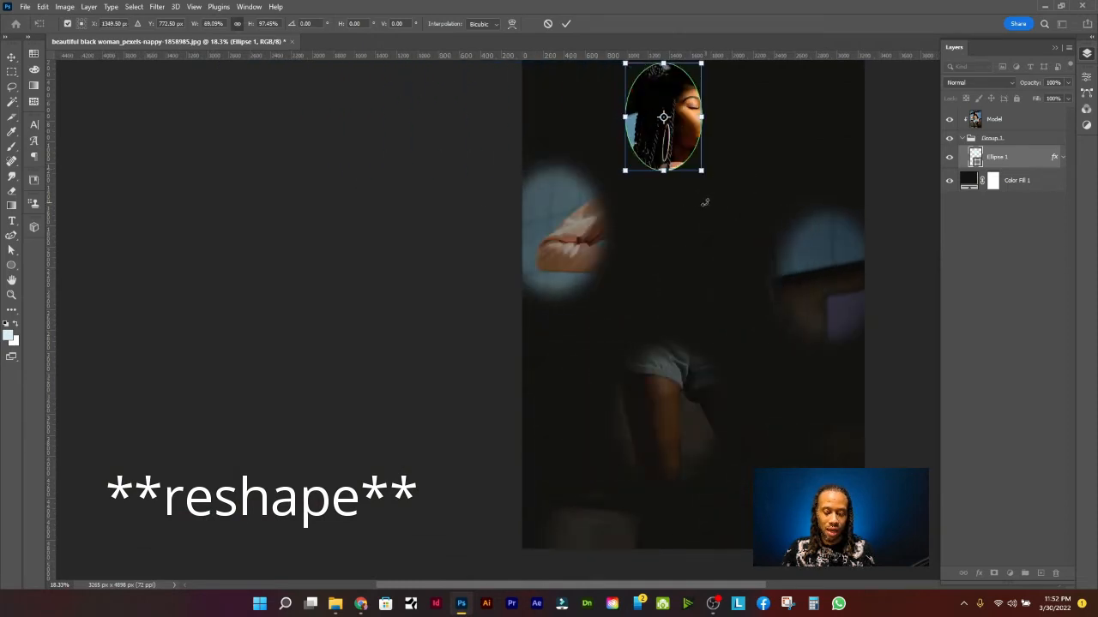
{"action": "key", "text": "ctrl+0"}
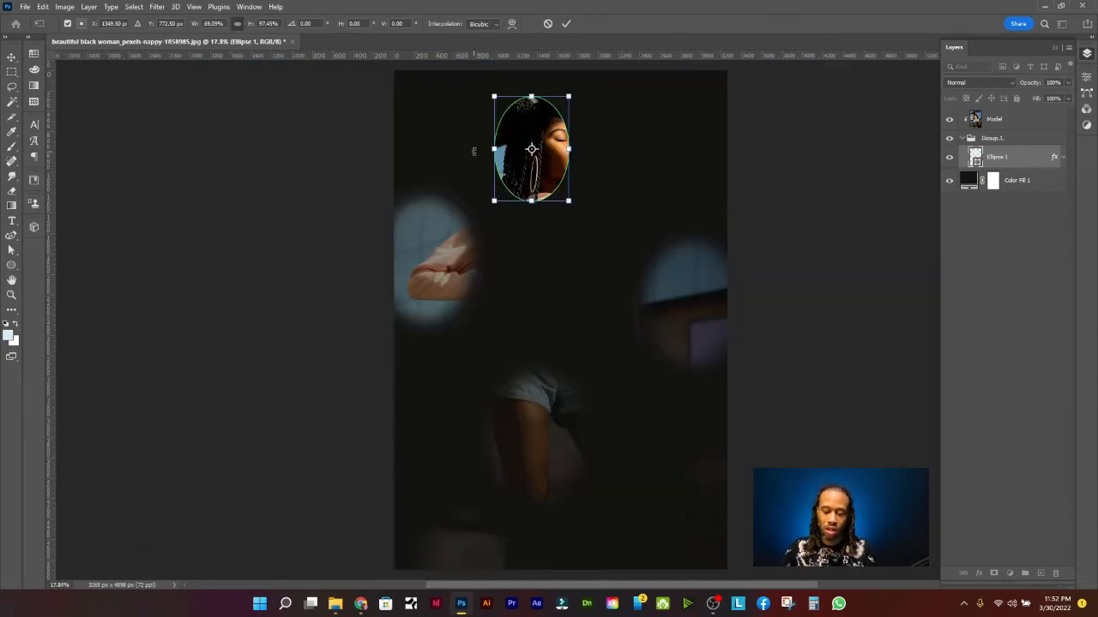
{"action": "left_click_drag", "start_coordinate": [569, 148], "coordinate": [599, 148]}
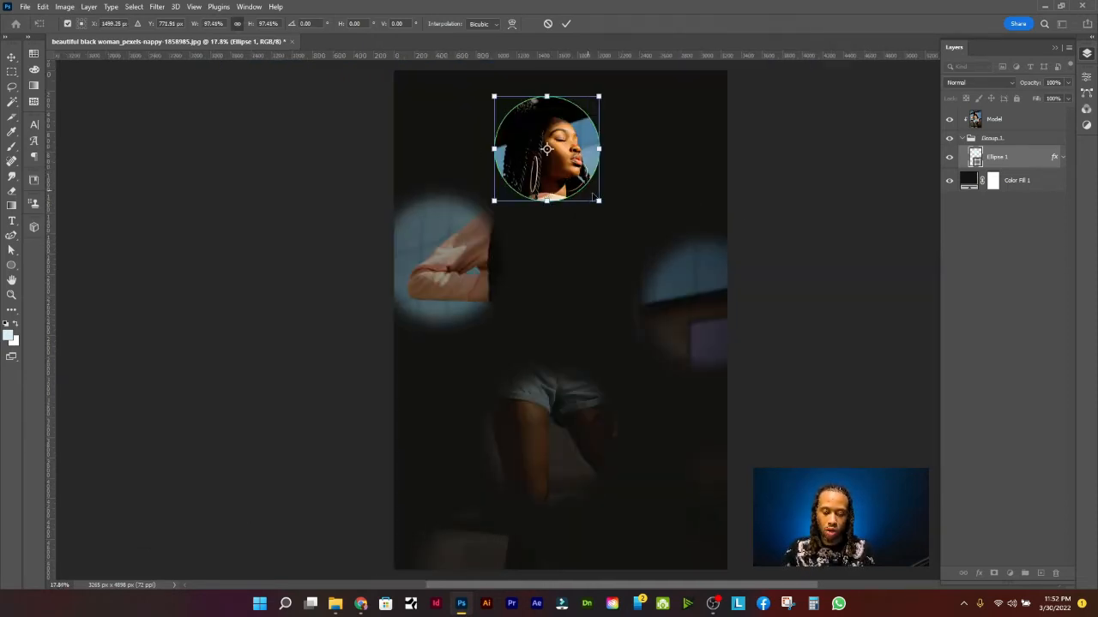
{"action": "left_click_drag", "start_coordinate": [600, 202], "coordinate": [661, 250]}
{"action": "key", "text": "Return"}
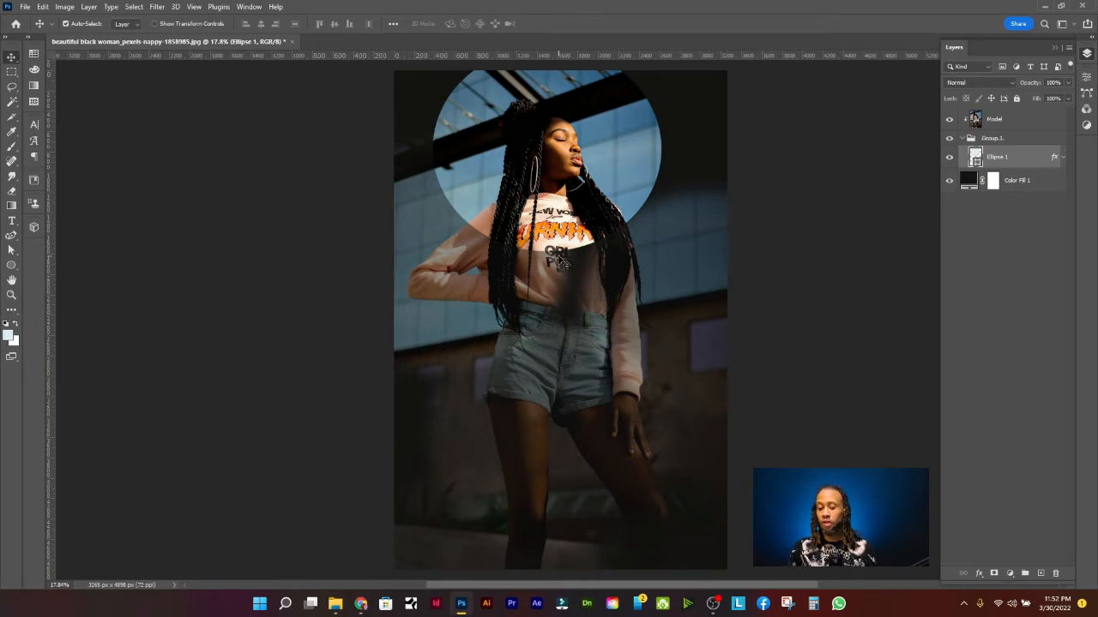
{"action": "key", "text": "ctrl+z"}
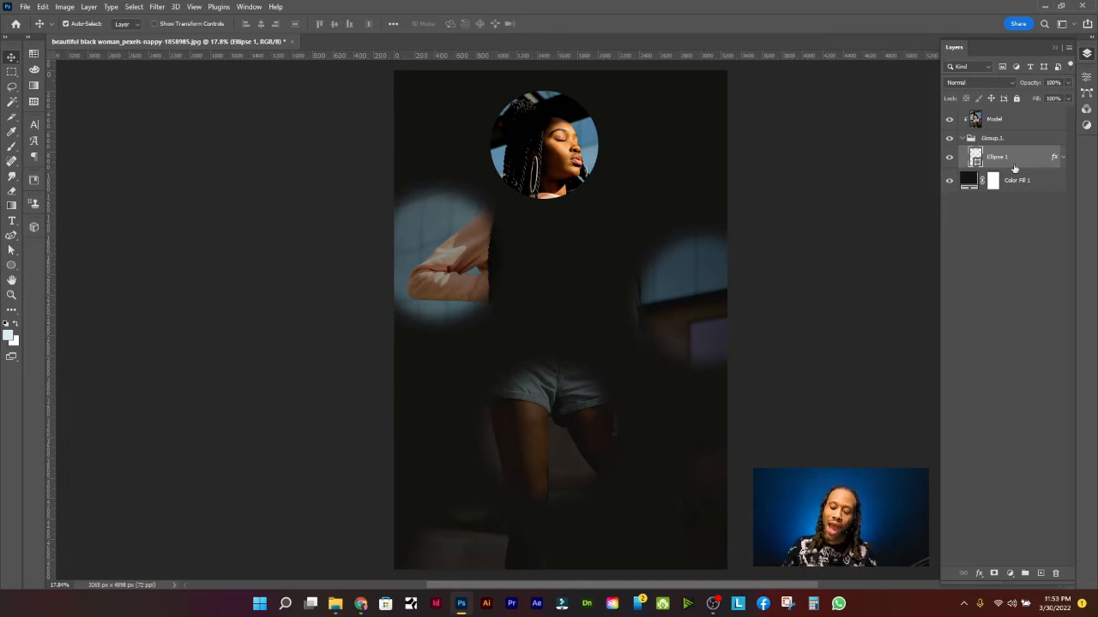
Add a new layer above Ellipse 1 inside the group and set the Type tool's font to Acumin Variable Concept UltraBlack
{"action": "left_click", "coordinate": [1041, 574]}
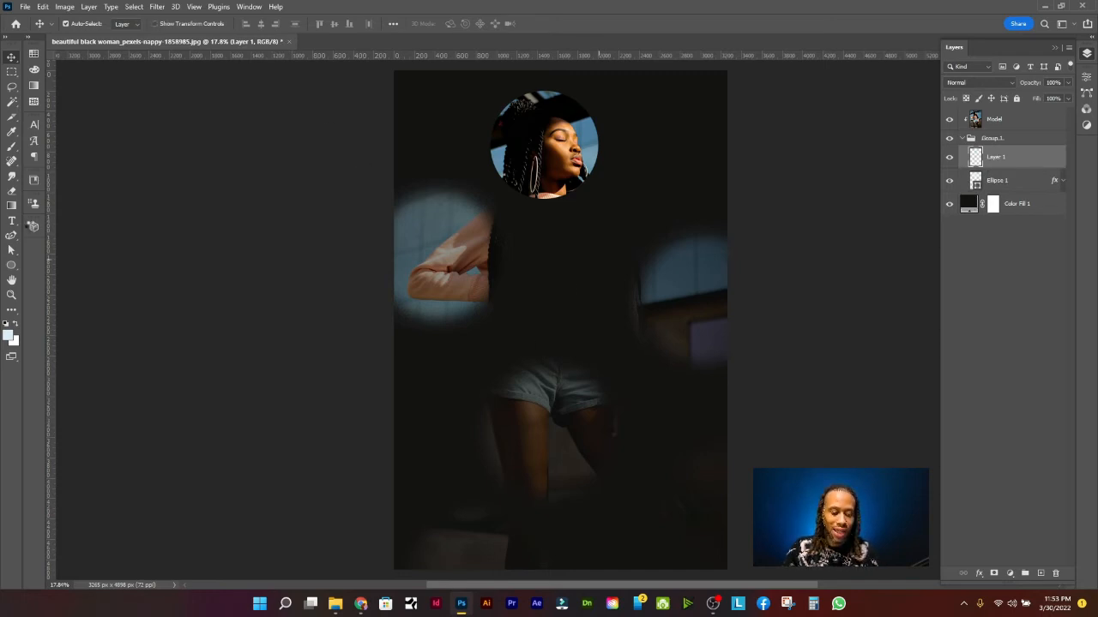
{"action": "left_click", "coordinate": [12, 221]}
{"action": "left_click", "coordinate": [134, 24]}
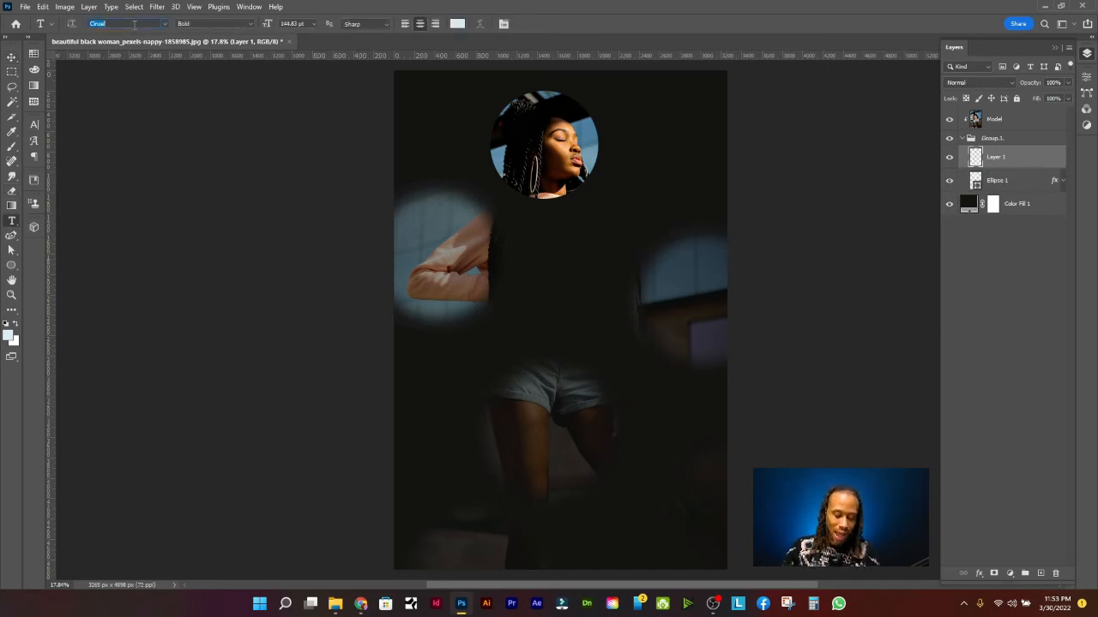
{"action": "type", "text": "acumin"}
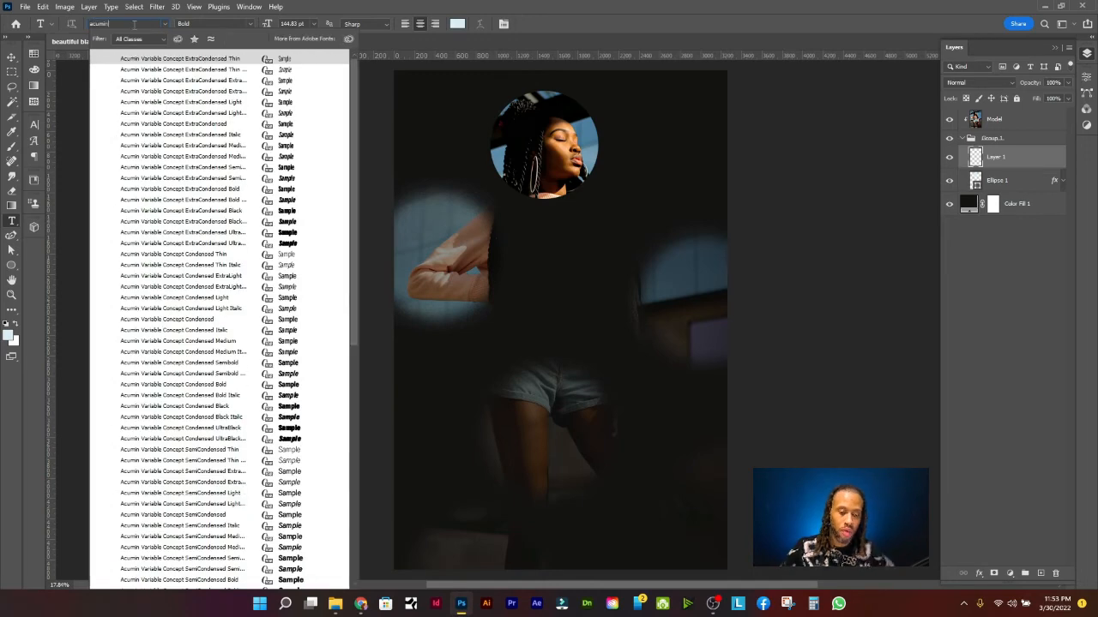
{"action": "scroll", "coordinate": [214, 232], "scroll_direction": "down", "scroll_amount": 2}
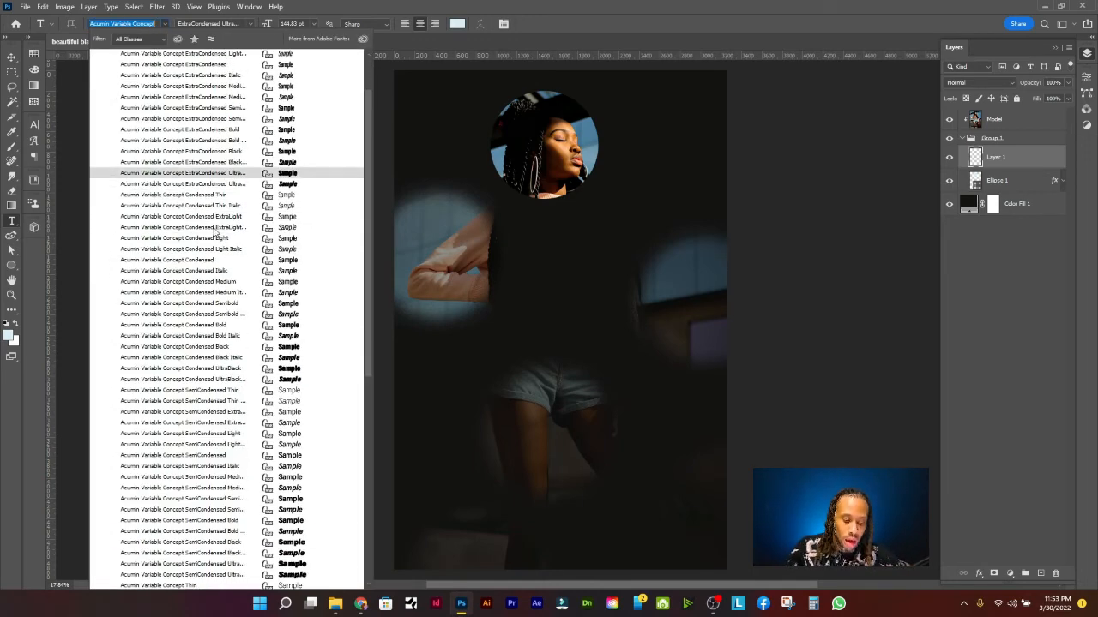
{"action": "scroll", "coordinate": [217, 228], "scroll_direction": "down", "scroll_amount": 4}
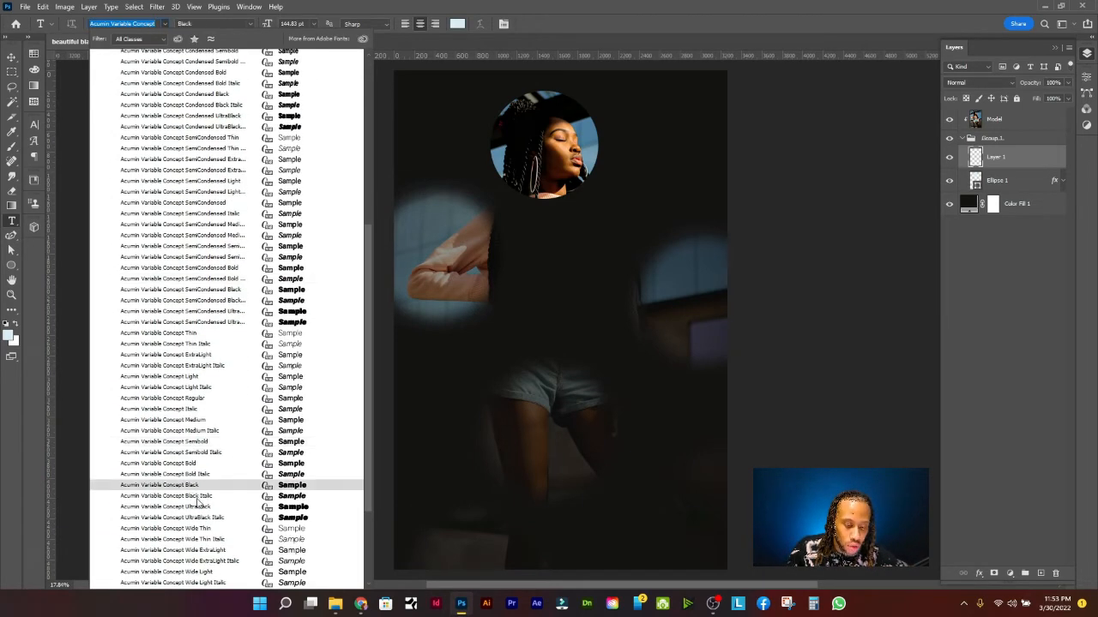
{"action": "left_click", "coordinate": [208, 509]}
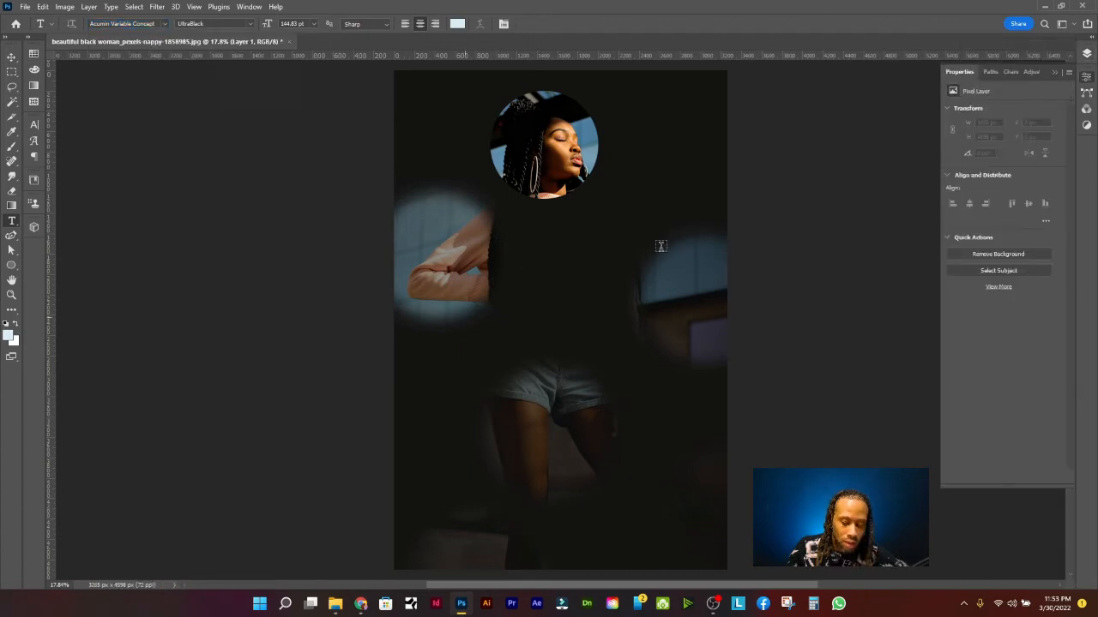
Add the text GIRL in capitals just above the model's shorts, inside the clipping group
{"action": "left_click", "coordinate": [553, 303]}
{"action": "key", "text": "Caps_Lock"}
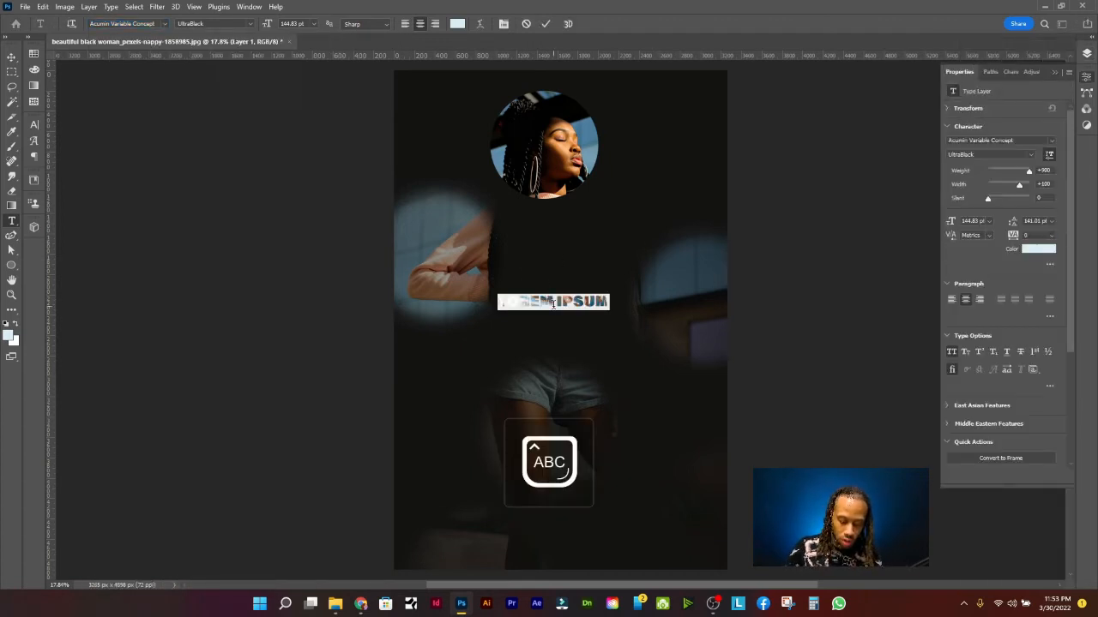
{"action": "key", "text": "BackSpace"}
{"action": "type", "text": "GIRL"}
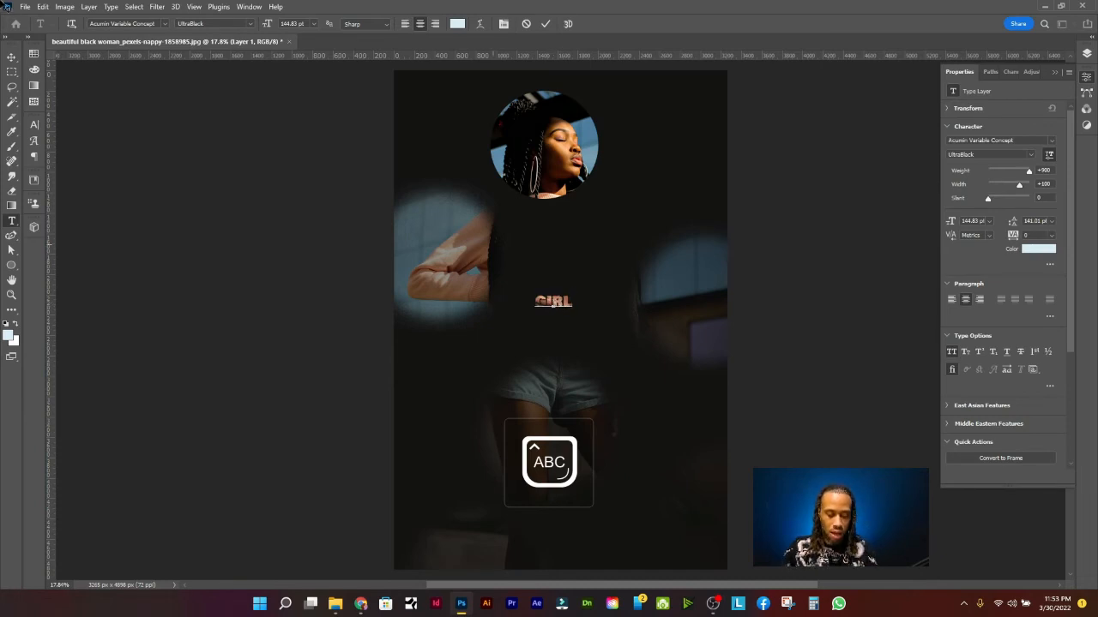
{"action": "key", "text": "Caps_Lock"}
{"action": "key", "text": "ctrl+Return"}
Scale the GIRL text to about 567% and place it at the photo's left edge across the model's waist
{"action": "key", "text": "ctrl+t"}
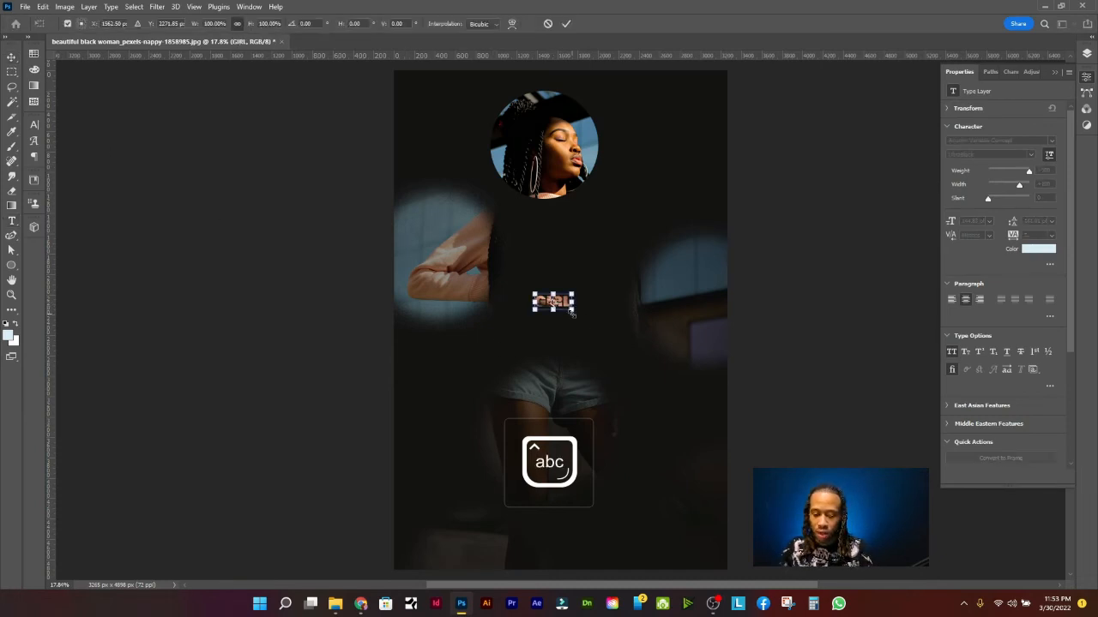
{"action": "left_click_drag", "start_coordinate": [572, 314], "coordinate": [745, 380]}
{"action": "left_click_drag", "start_coordinate": [621, 372], "coordinate": [513, 374]}
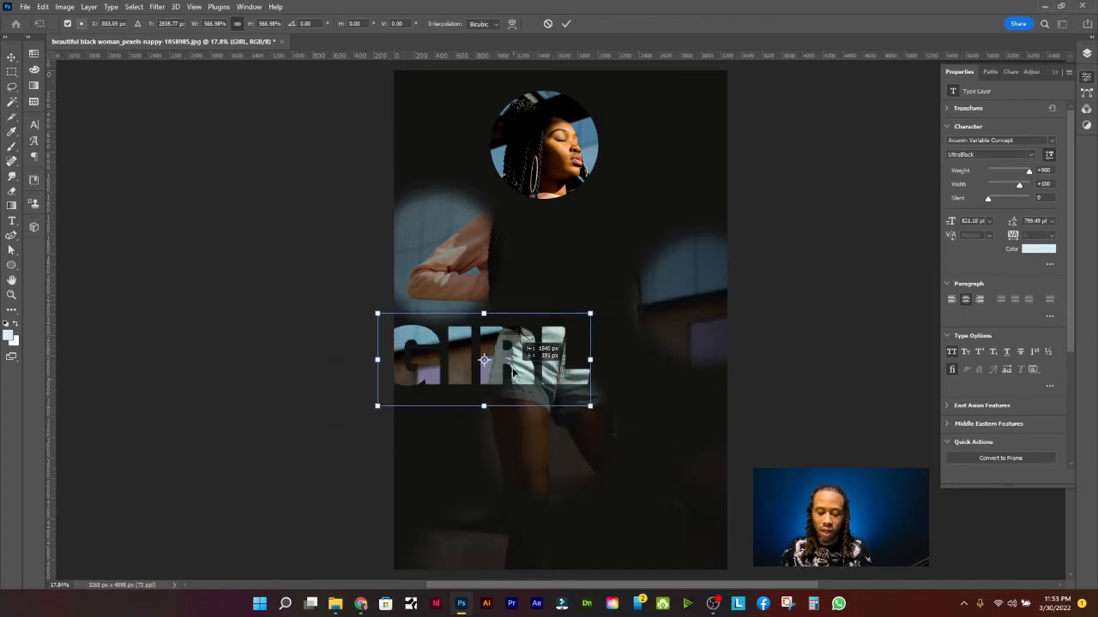
{"action": "key", "text": "Return"}
{"action": "scroll", "coordinate": [572, 355], "scroll_direction": "down", "scroll_amount": 2}
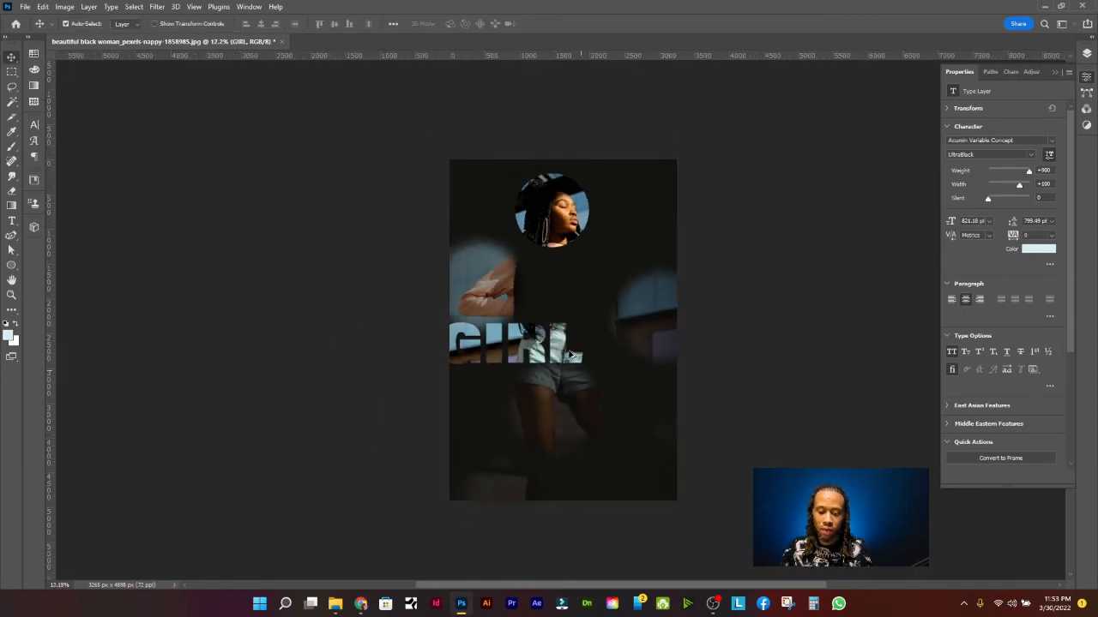
{"action": "scroll", "coordinate": [571, 354], "scroll_direction": "up", "scroll_amount": 3}
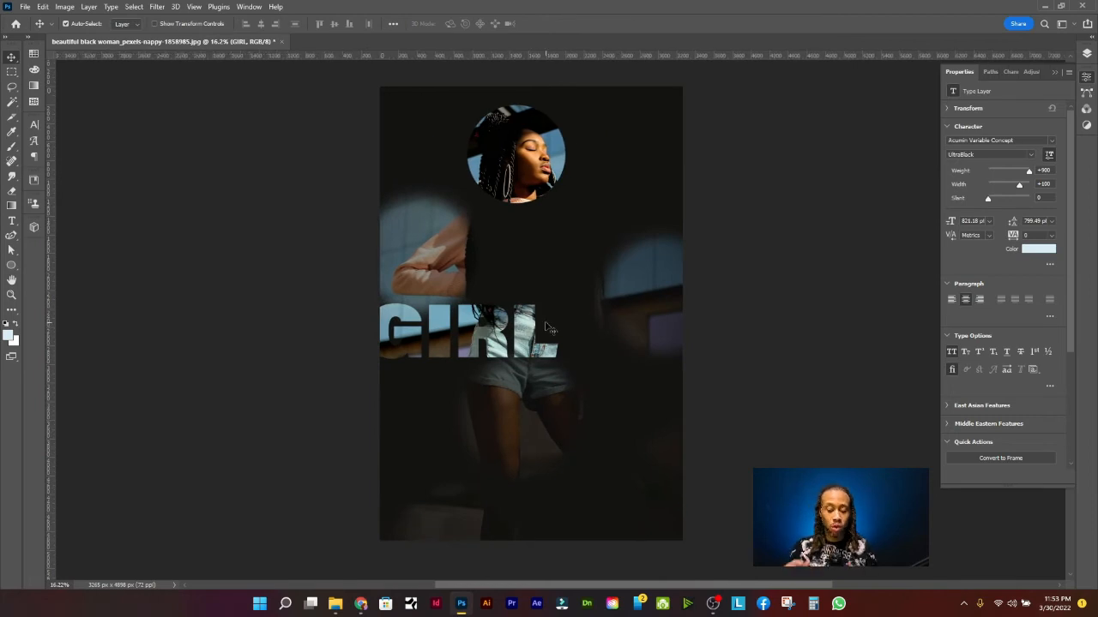